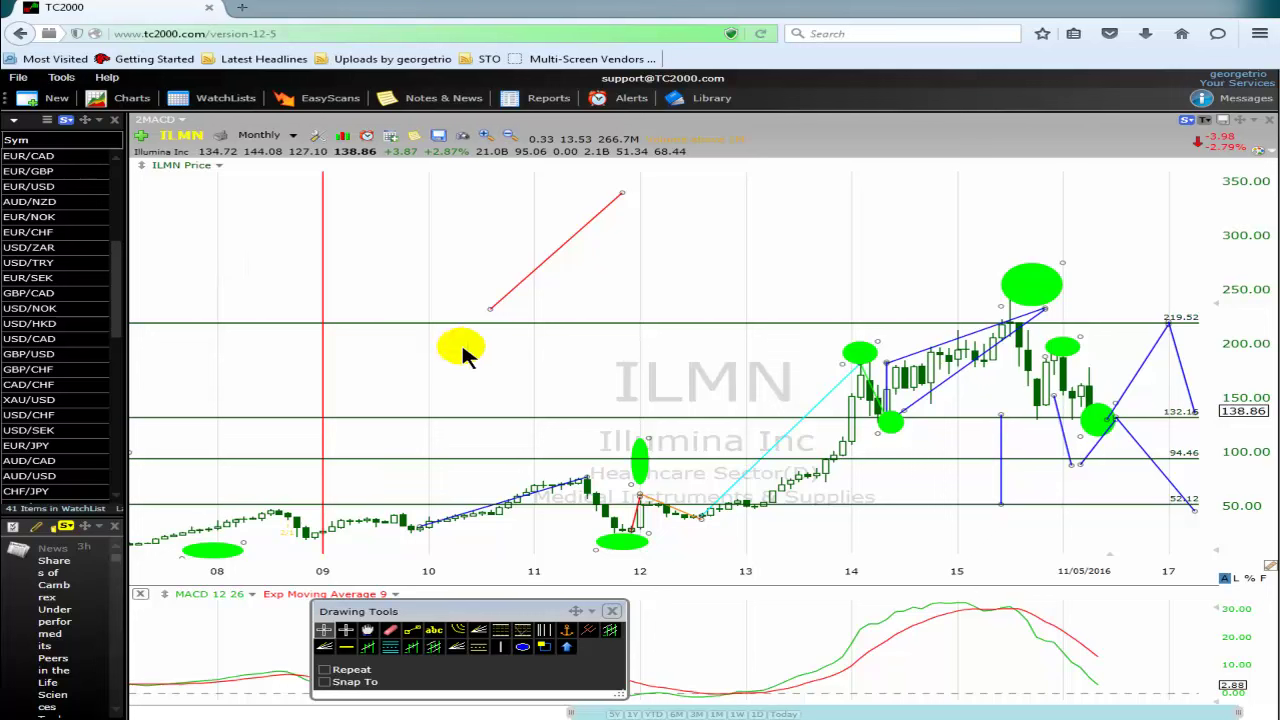
Step: Draw a rising trend line from the low near the start of 2009 to the mid-2009 high, and a falling one to the late-2009 low
left_click(323, 541)
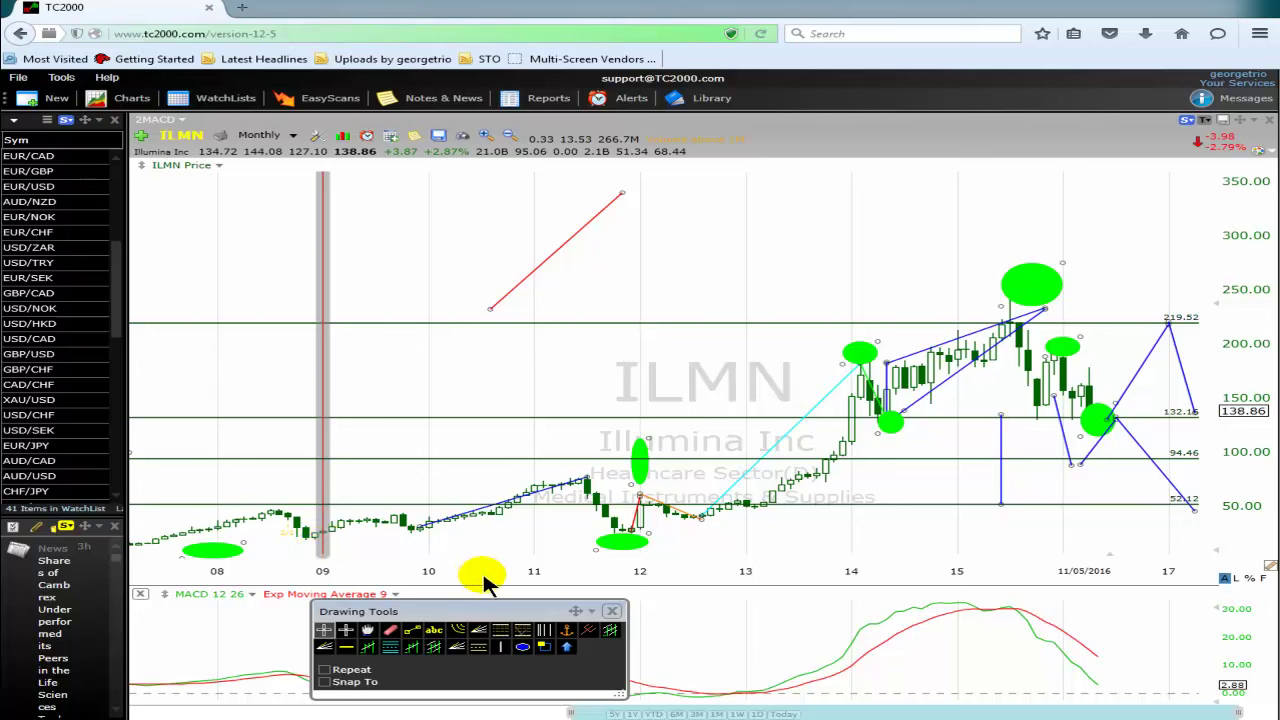
left_click(326, 540)
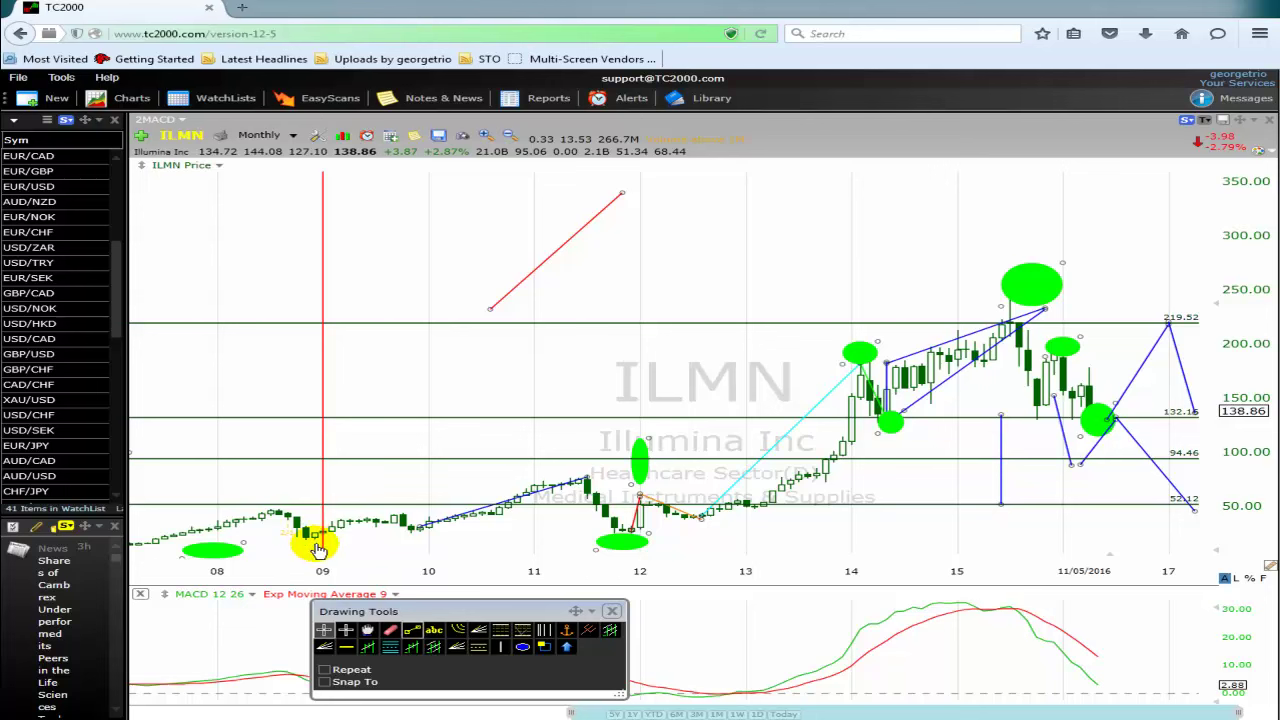
key("t")
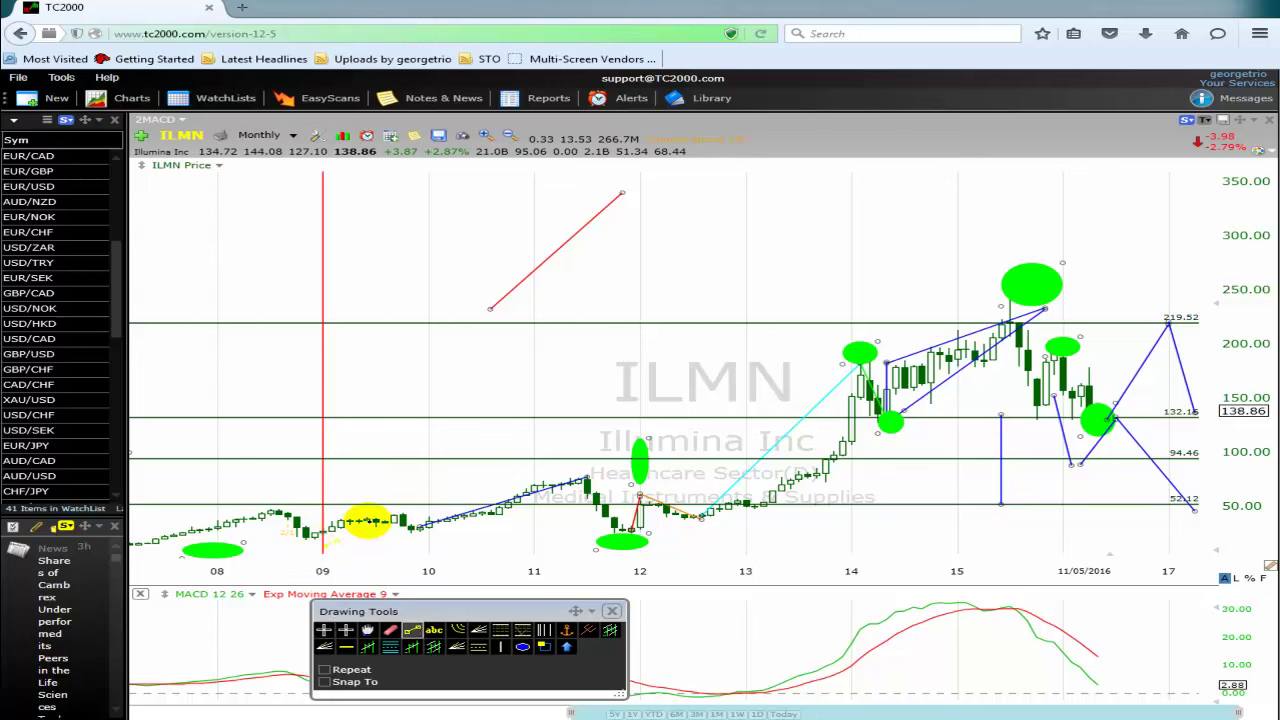
left_click_drag(368, 517, 367, 510)
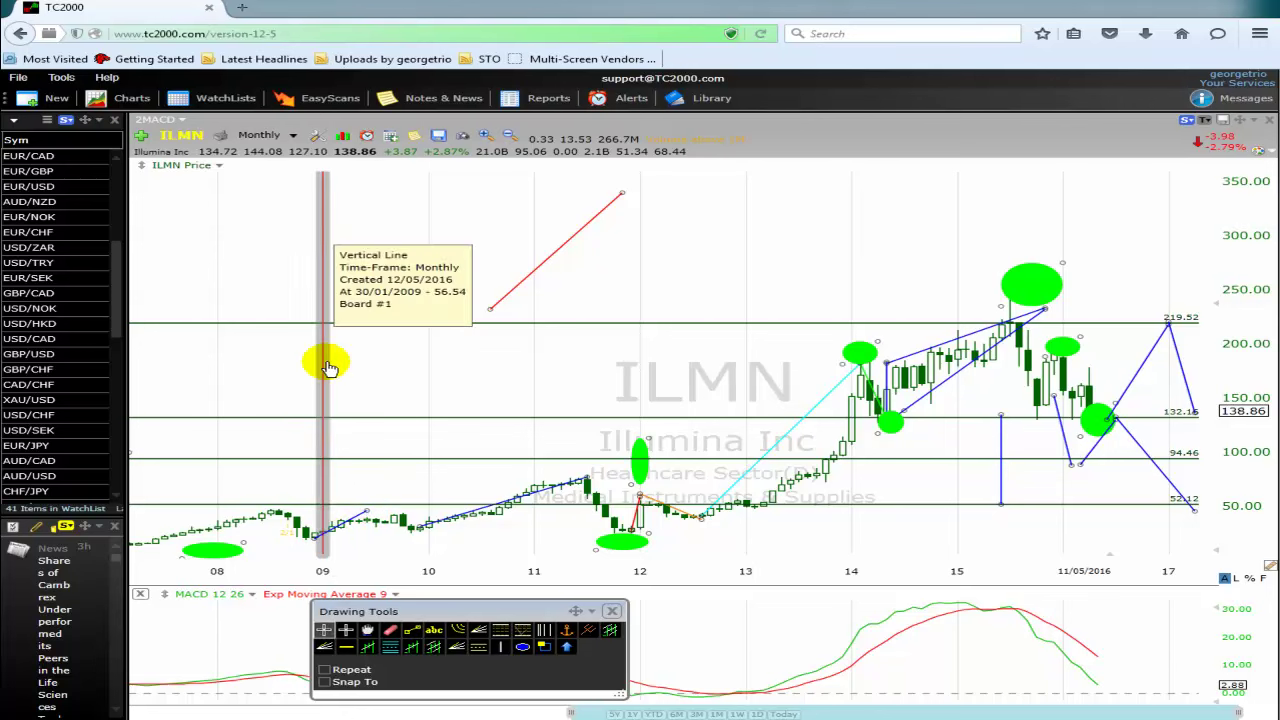
left_click(366, 512)
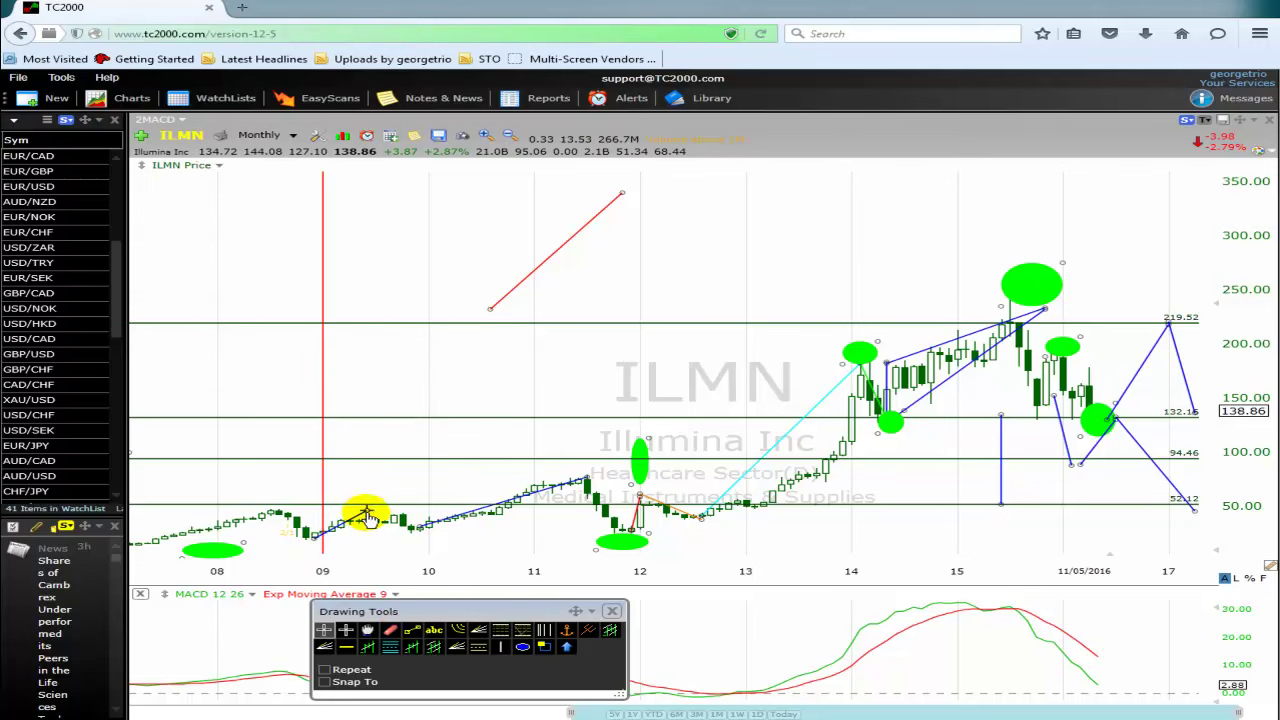
left_click_drag(362, 525, 360, 523)
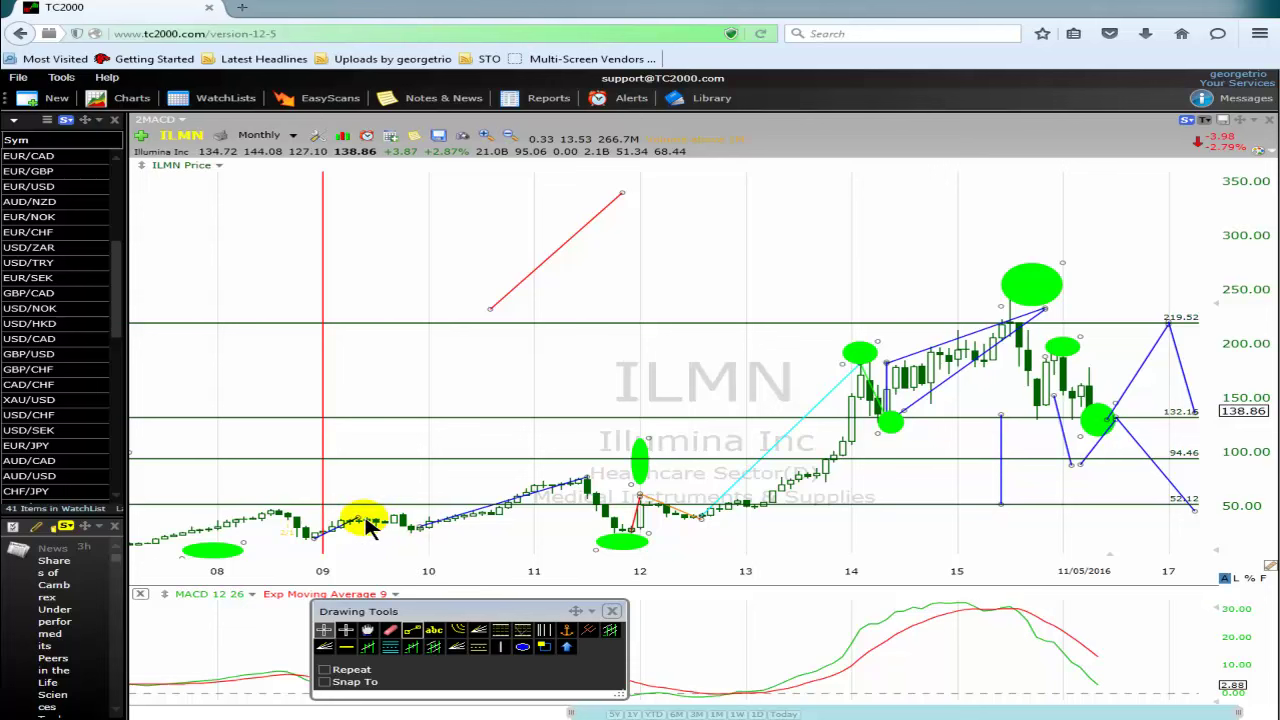
left_click_drag(358, 516, 420, 534)
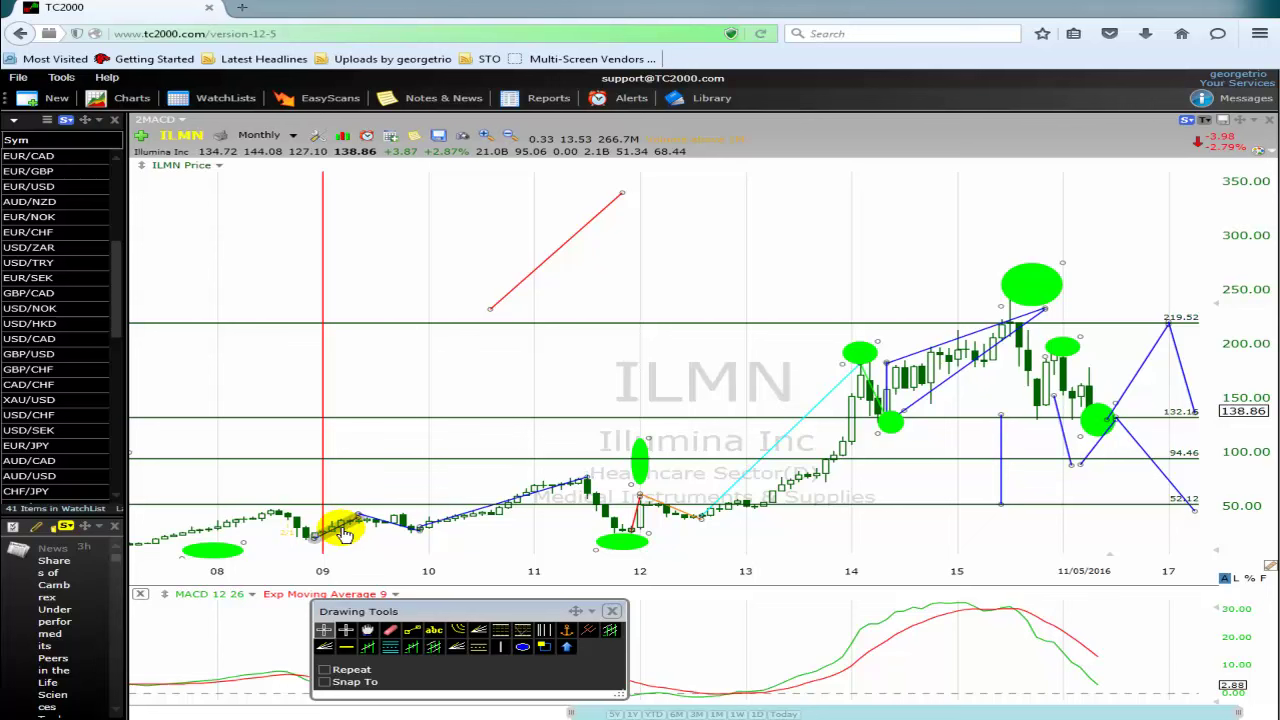
Step: Move the tall green ellipse from above the early-2012 high to above the mid-2009 high
mouse_move(343, 535)
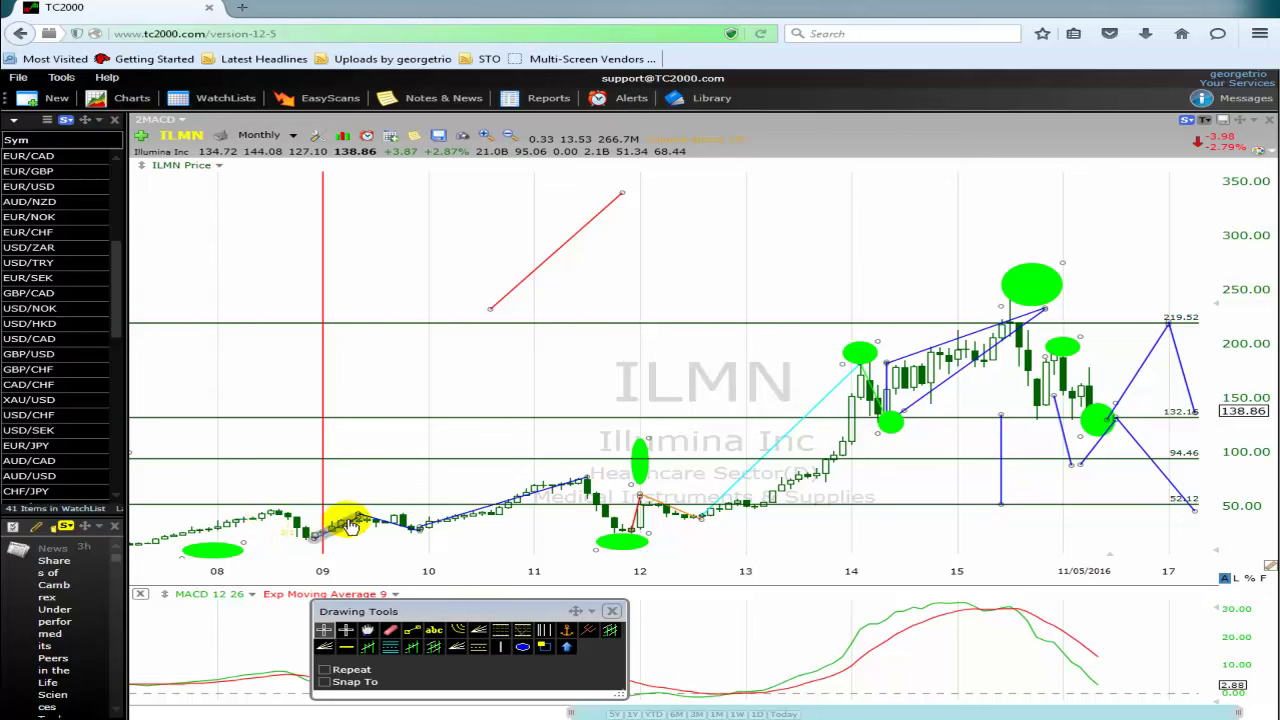
mouse_move(641, 477)
left_mouse_down()
mouse_move(358, 498)
mouse_move(356, 484)
left_mouse_up()
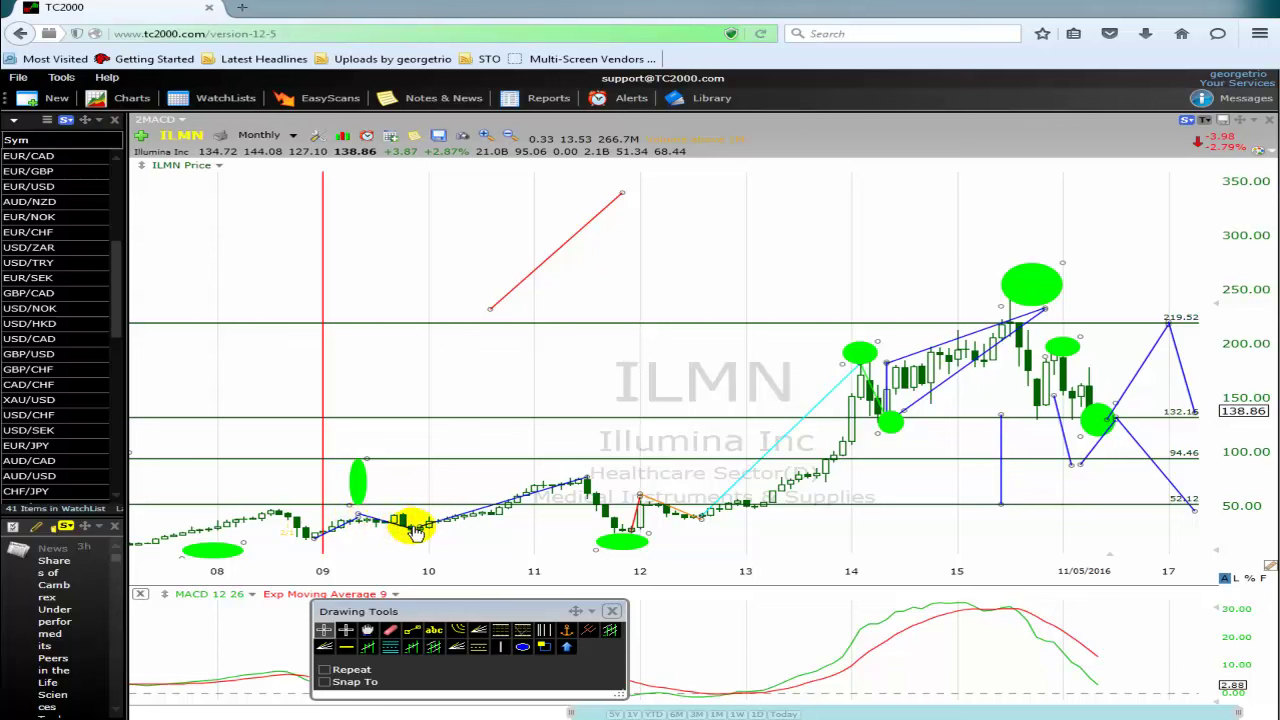
left_click(540, 504)
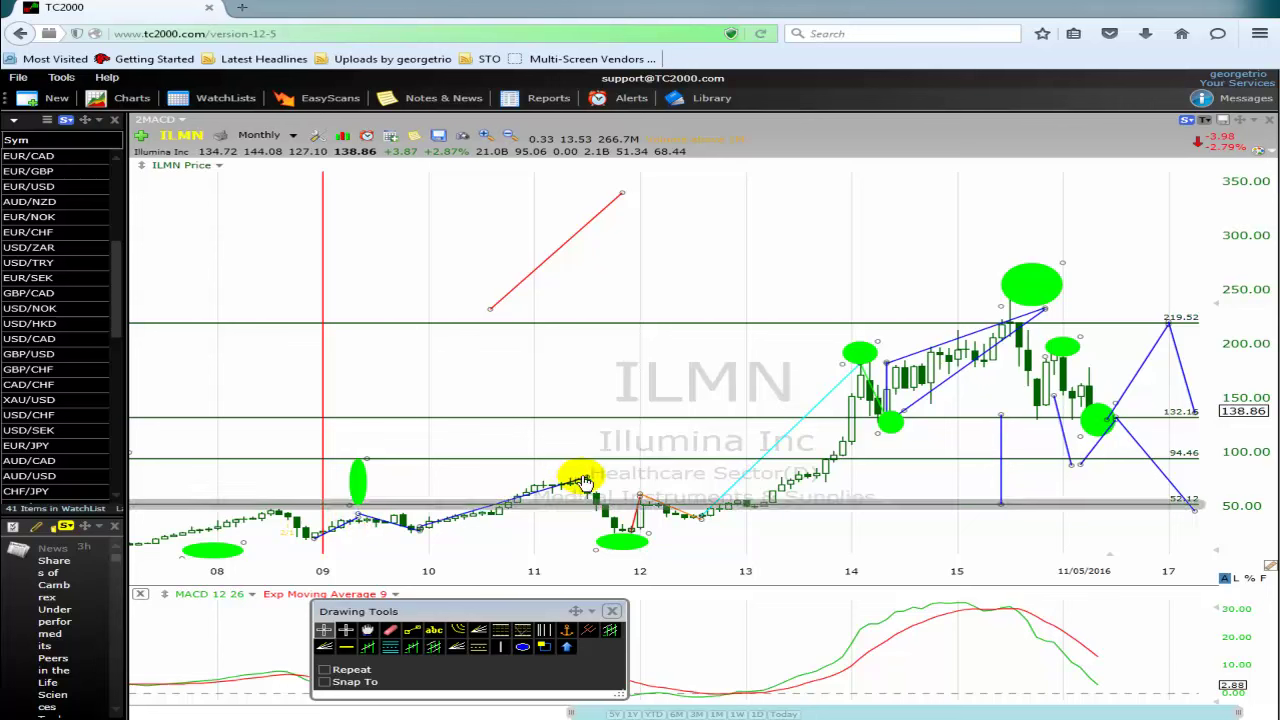
left_click(583, 483)
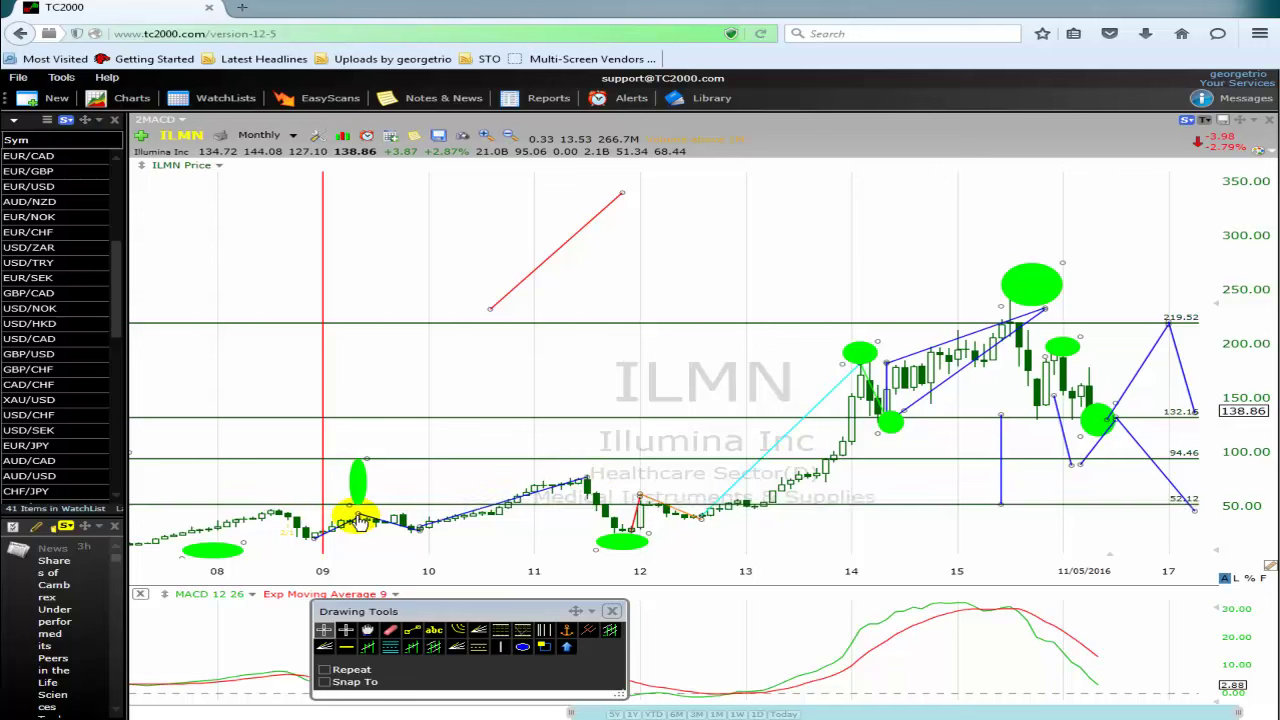
Step: Move the three blue trend lines covering 2009 to mid-2011 off the price bars into the empty chart area above
left_click_drag(583, 482, 412, 339)
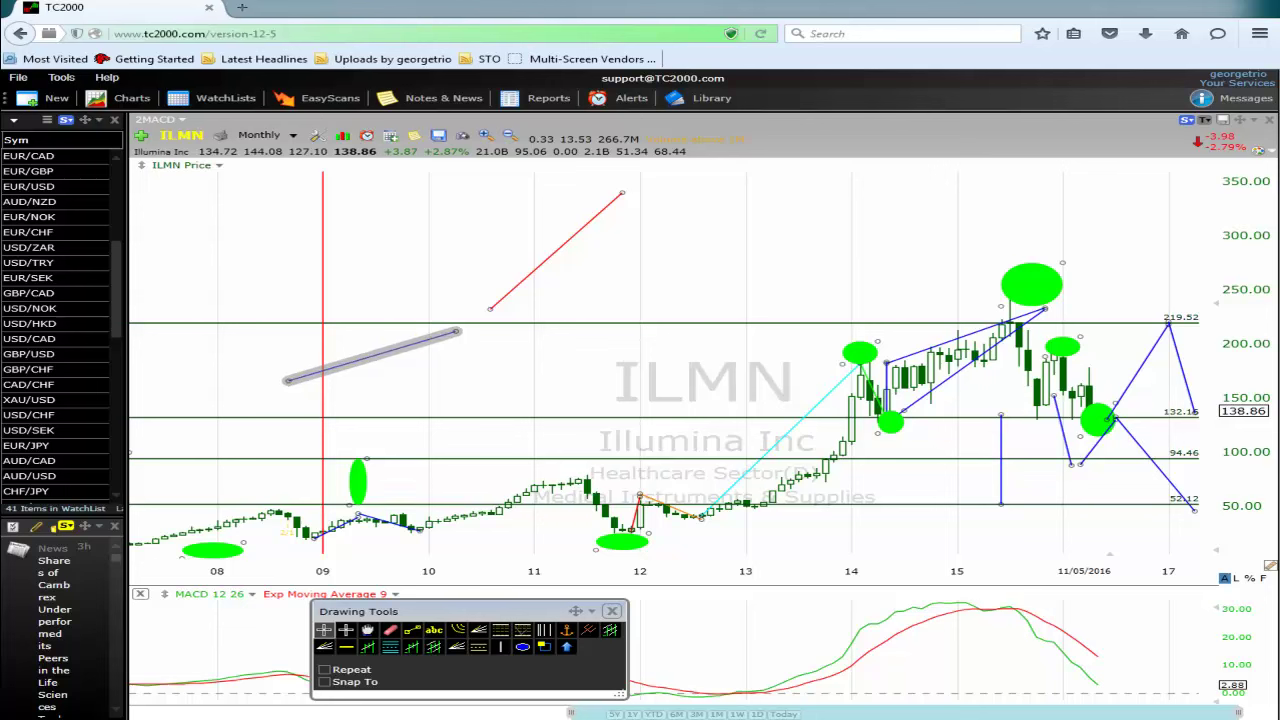
left_click(337, 592)
left_click(371, 517)
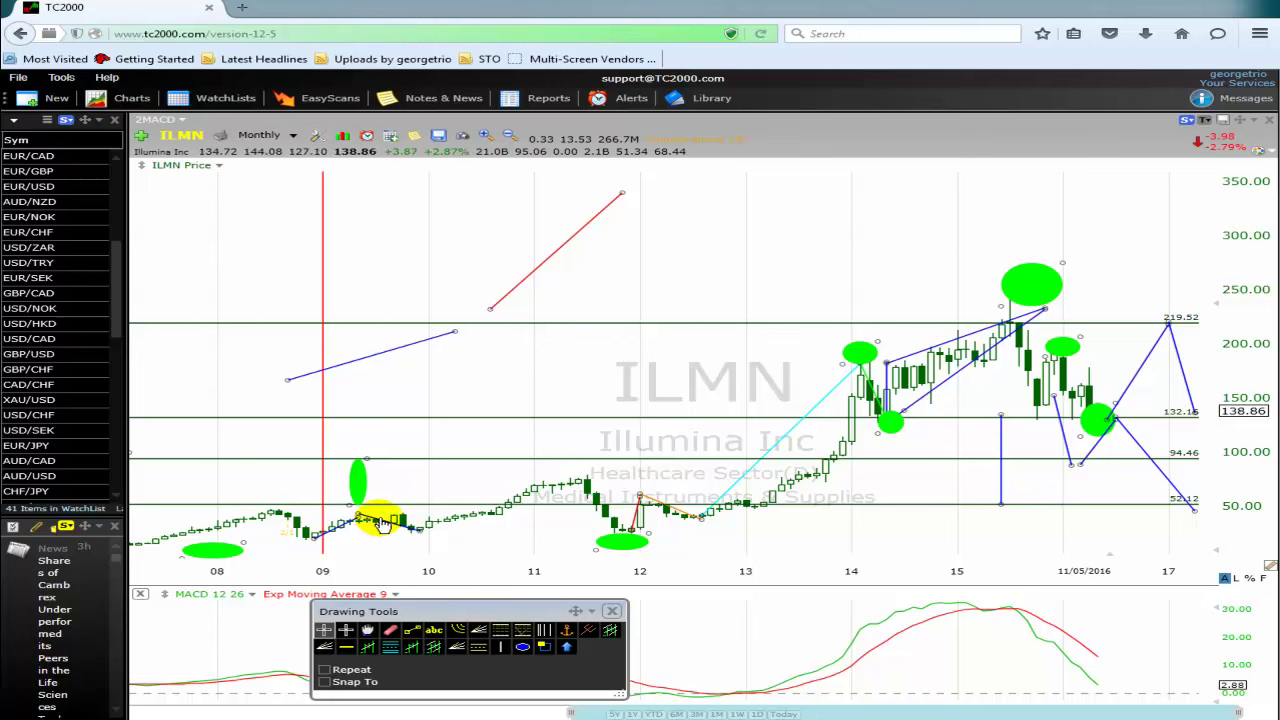
left_click_drag(358, 524, 365, 499)
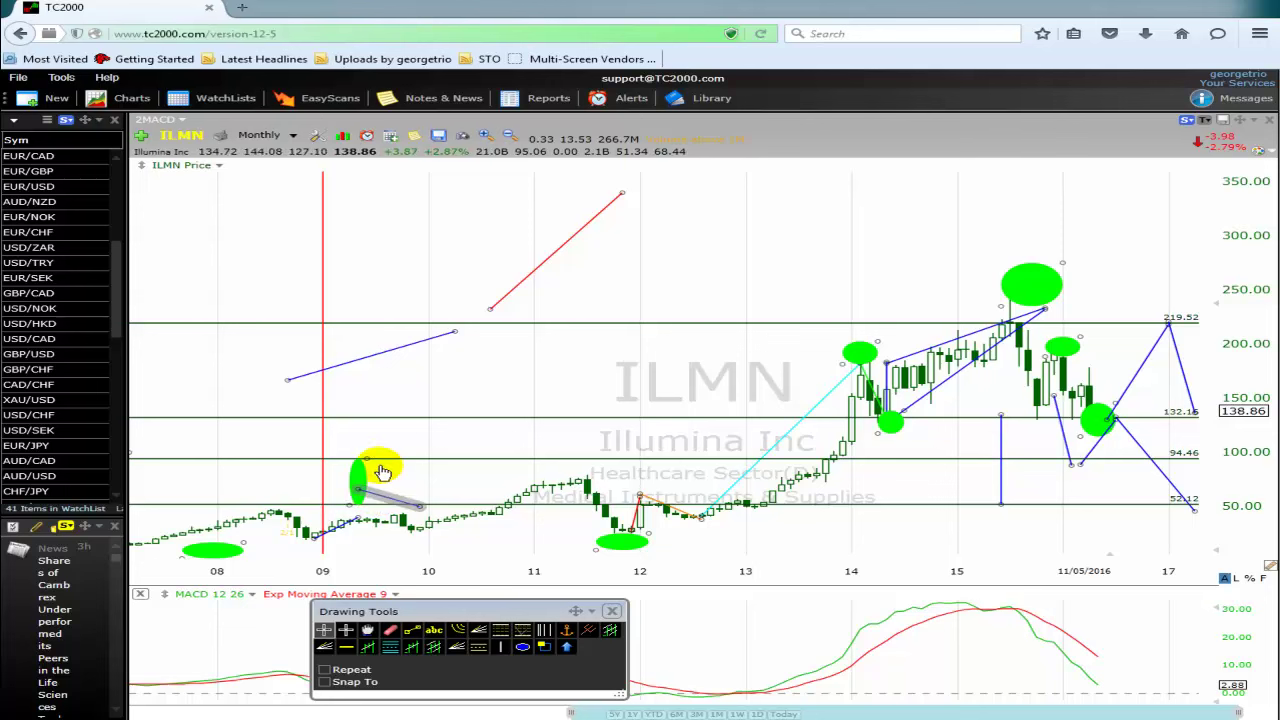
left_click_drag(383, 472, 451, 363)
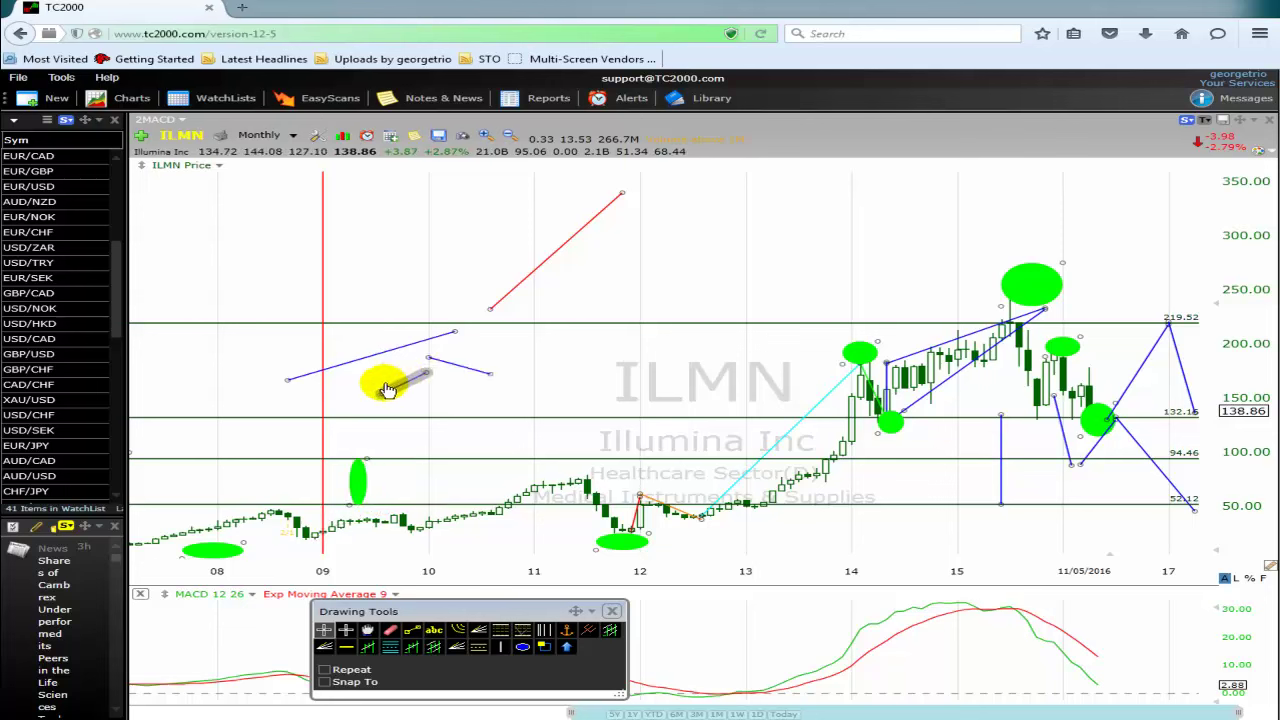
left_click_drag(387, 388, 383, 387)
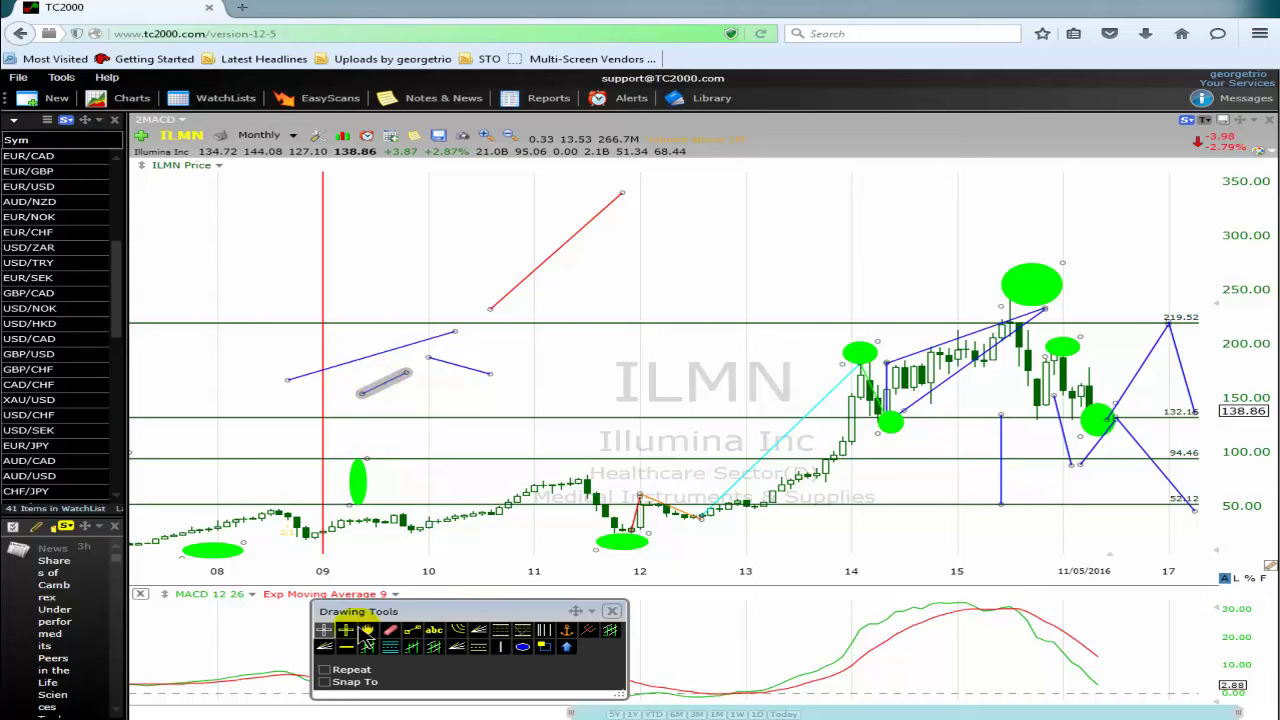
Step: Draw one rising trend line from the low near the start of 2009 to the mid-2011 high
left_click(413, 631)
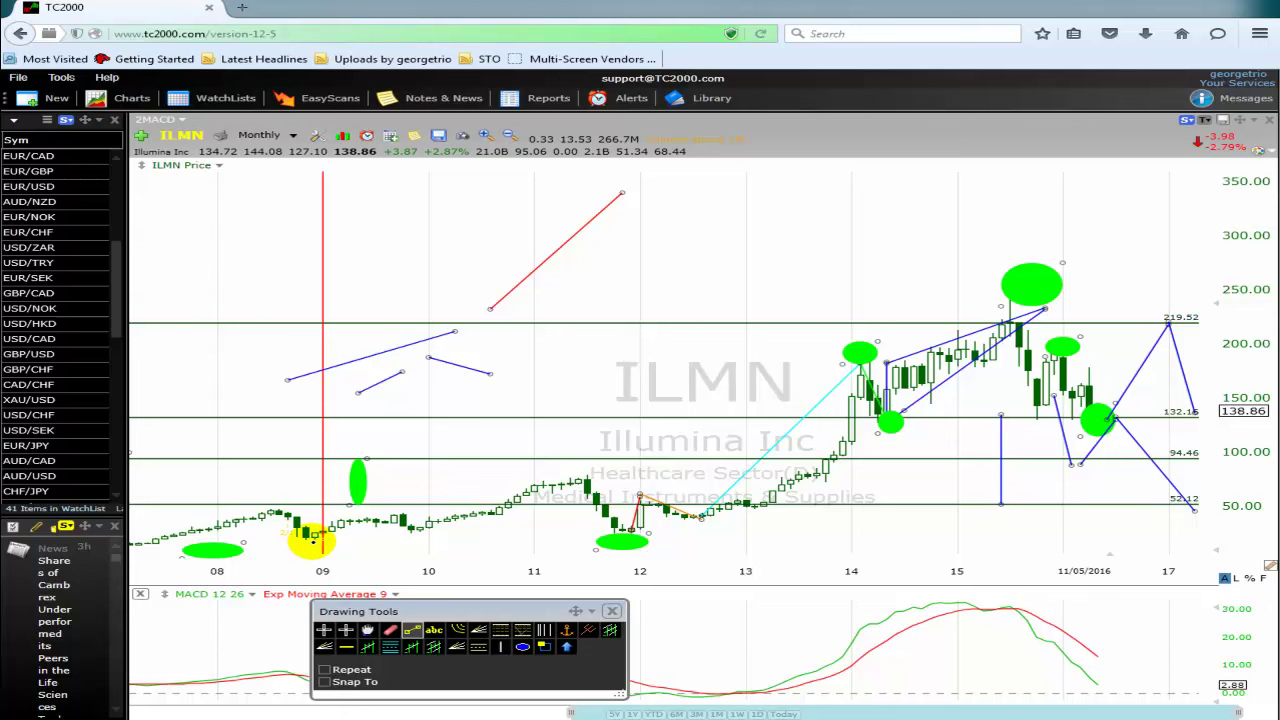
mouse_move(312, 542)
left_mouse_down()
mouse_move(485, 521)
mouse_move(550, 469)
mouse_move(577, 485)
mouse_move(588, 471)
left_mouse_up()
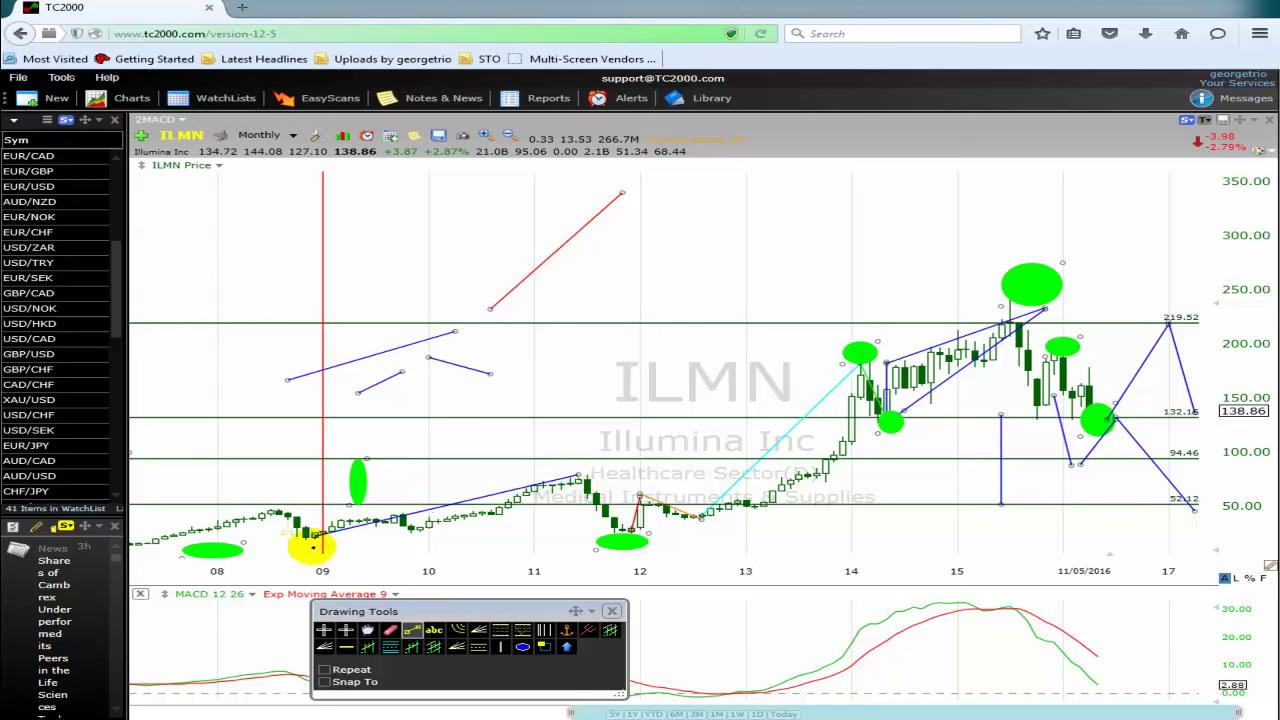
left_click(582, 480)
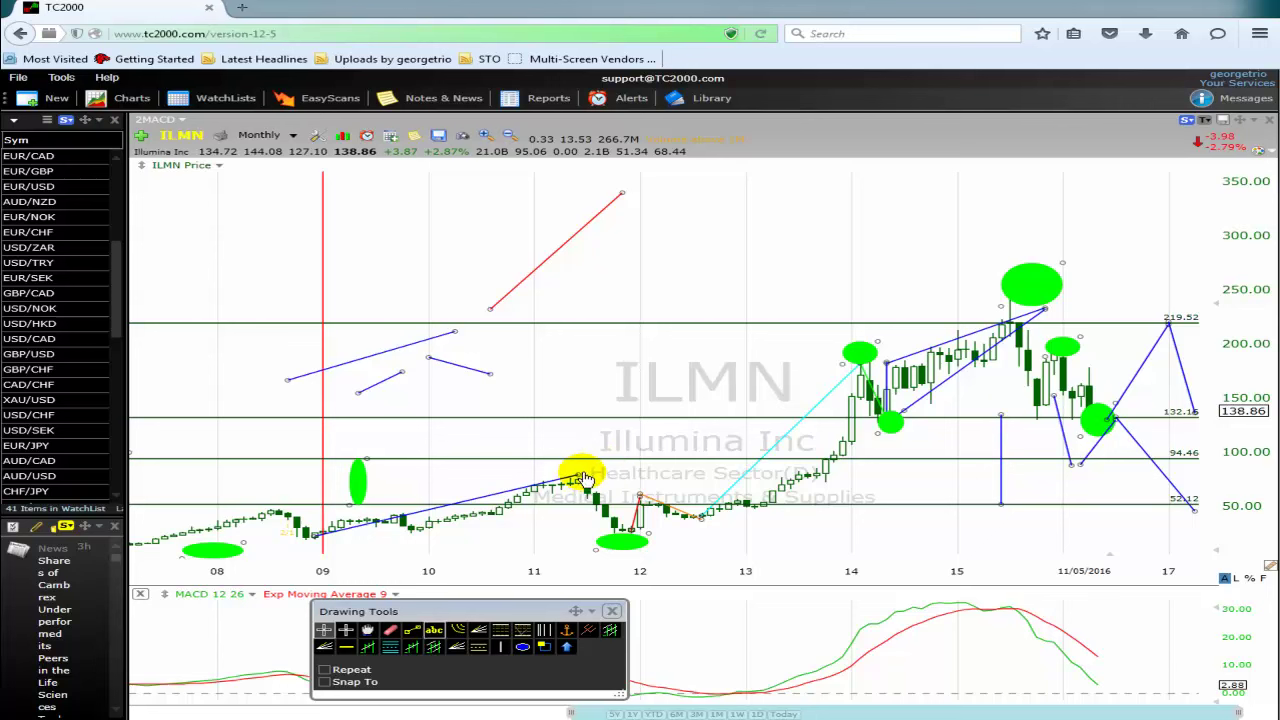
Step: Draw a falling trend line from the mid-2011 high to the late-2011 low
left_click(412, 629)
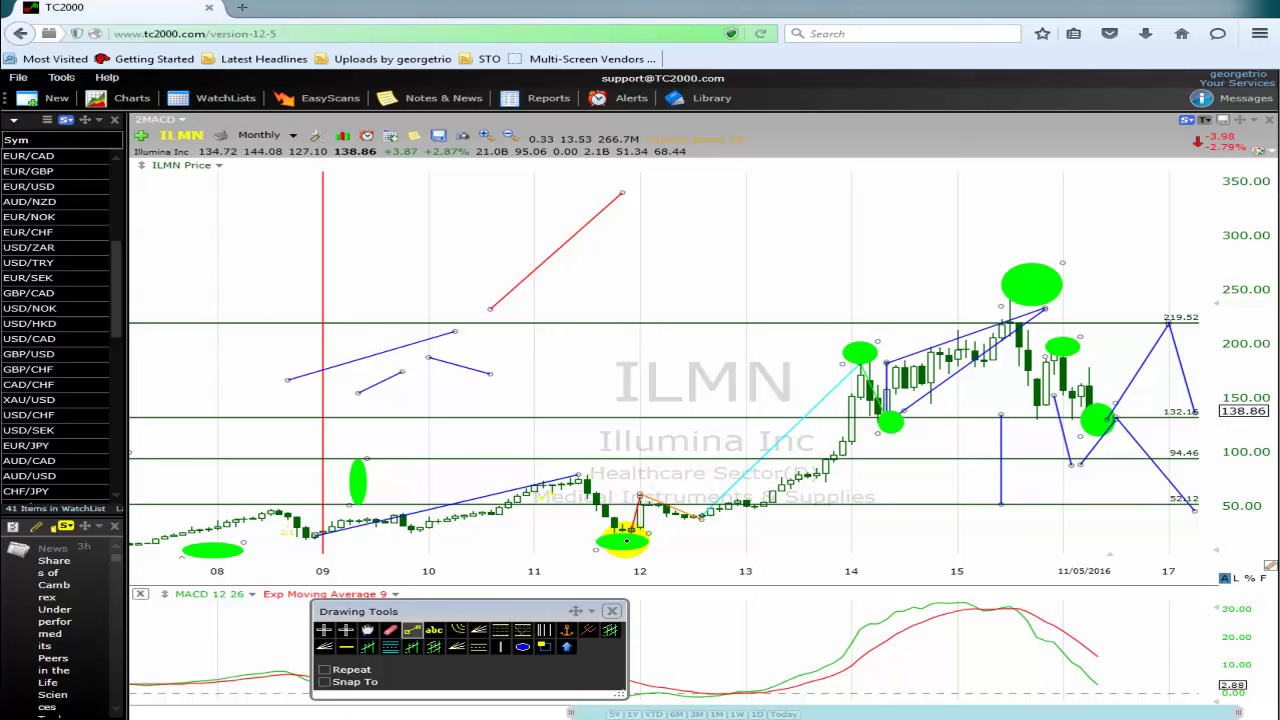
left_click(619, 534)
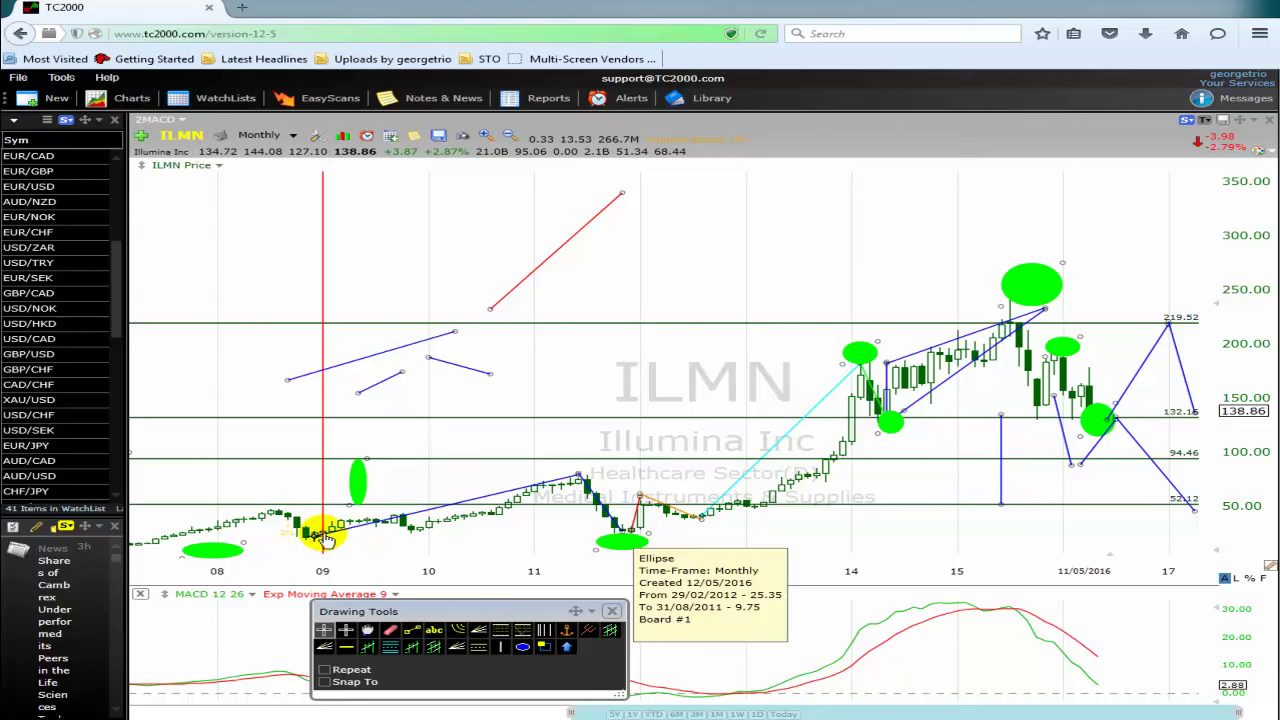
left_click(517, 500)
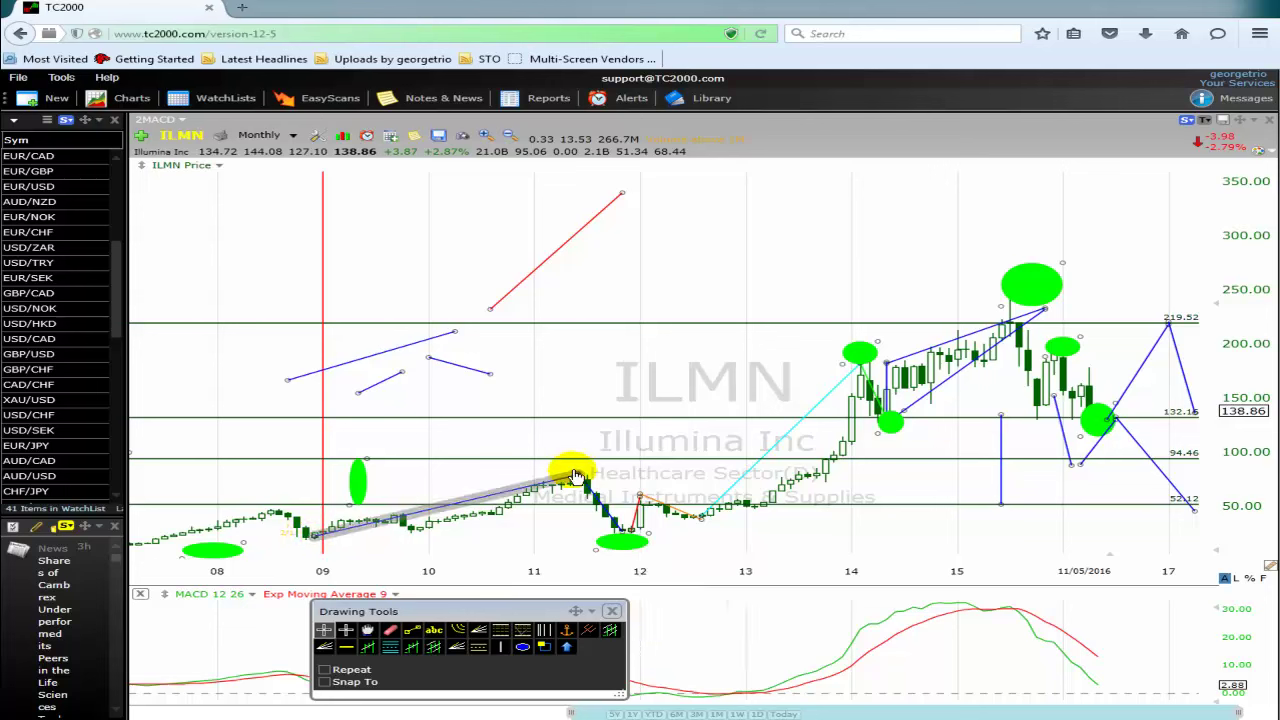
left_click(627, 543)
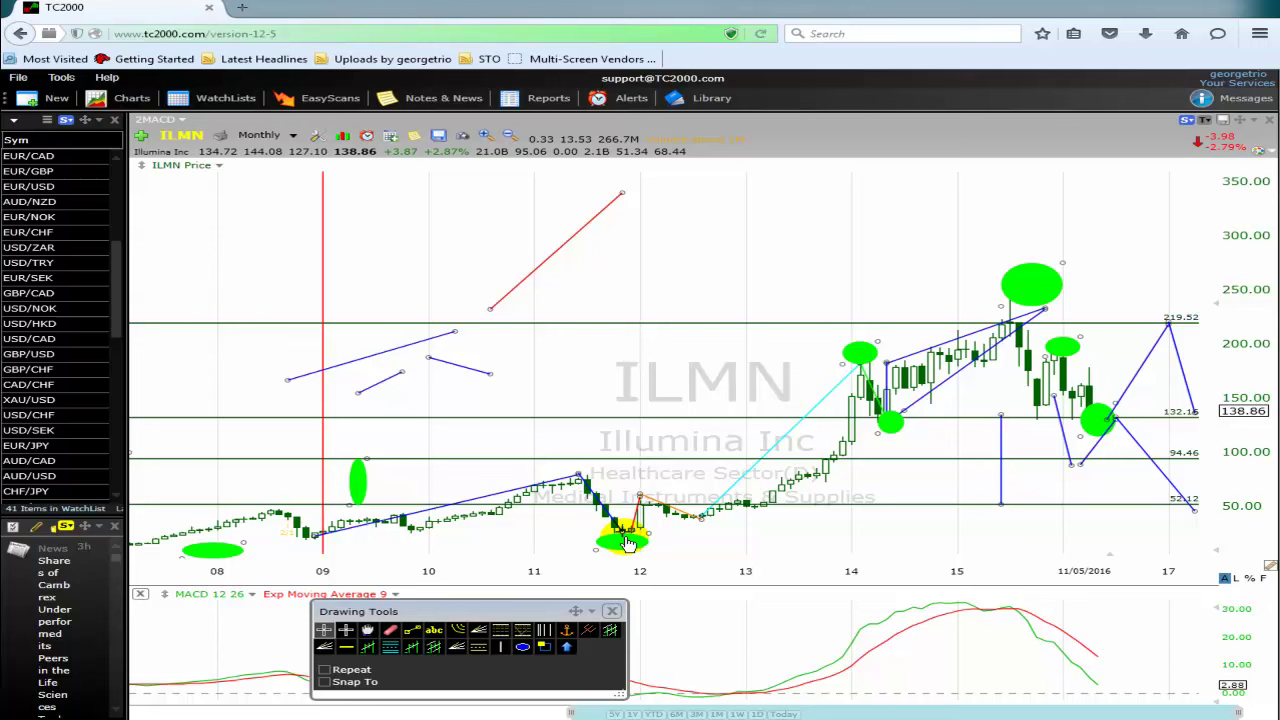
Step: Draw a nearly horizontal base line under the price bars from the low near the start of 2009 to the start of 2012
left_click(412, 630)
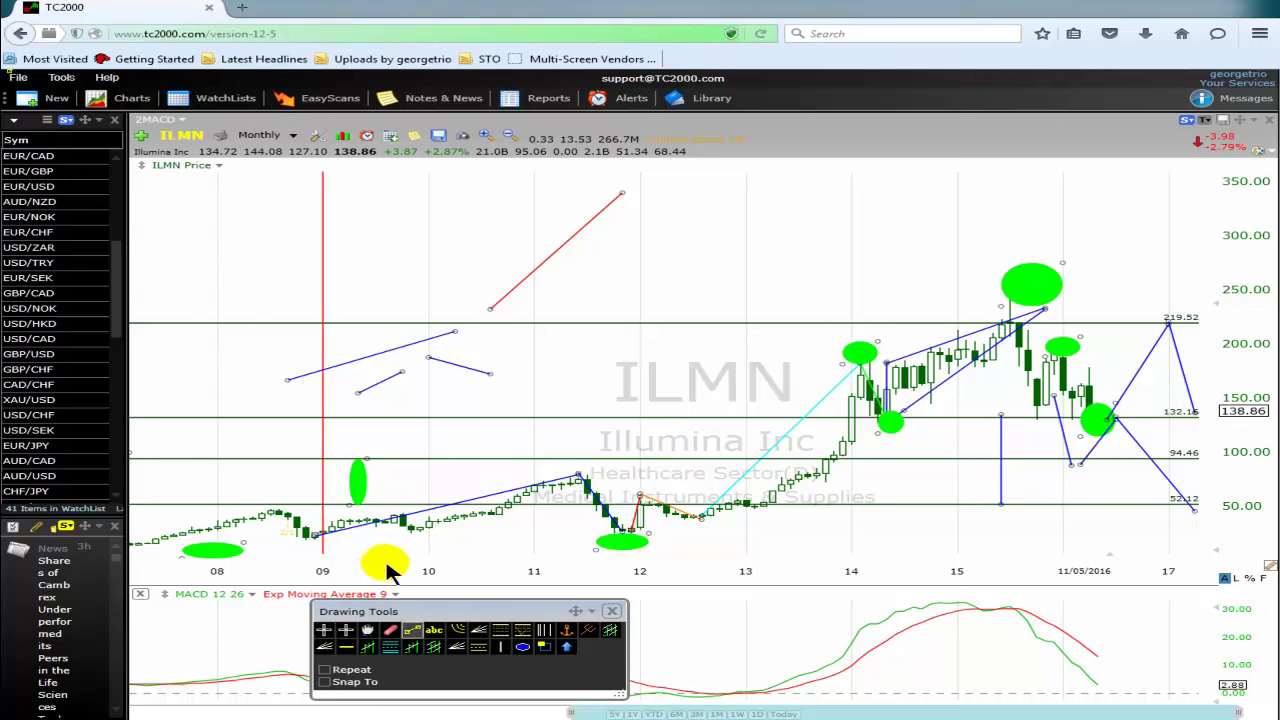
left_click_drag(307, 537, 474, 537)
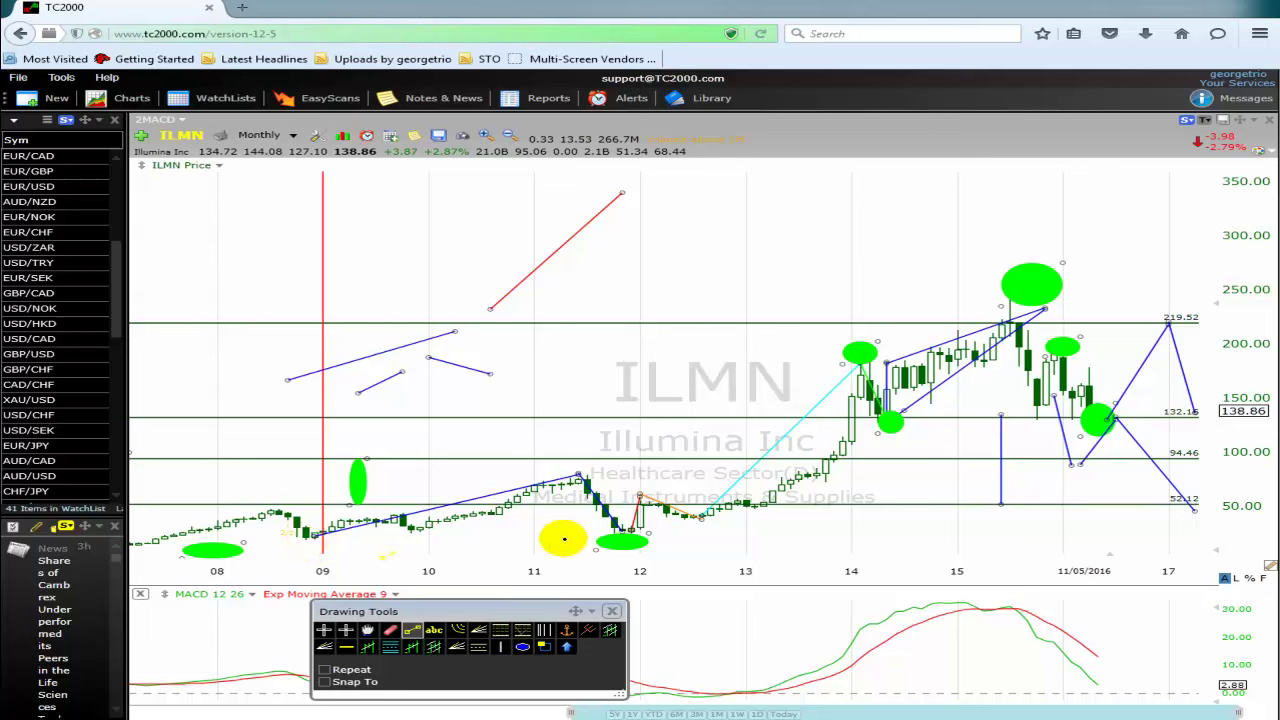
left_click_drag(640, 530, 641, 540)
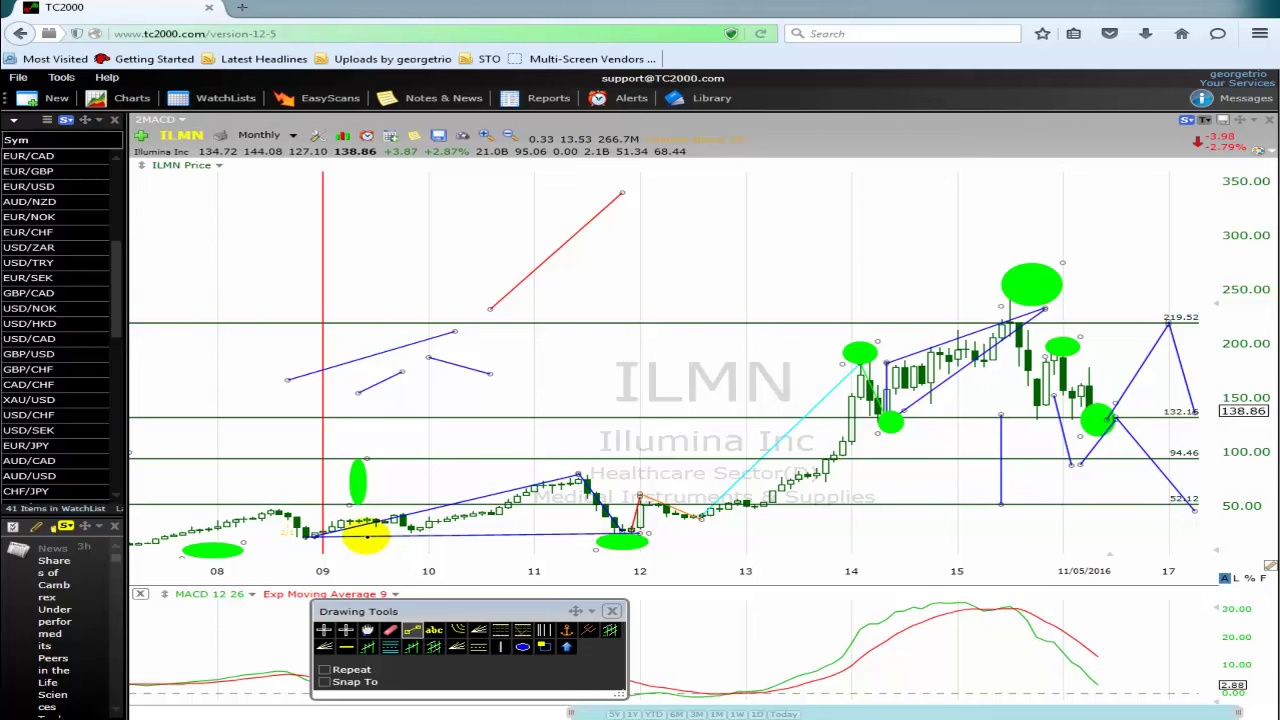
key("Escape")
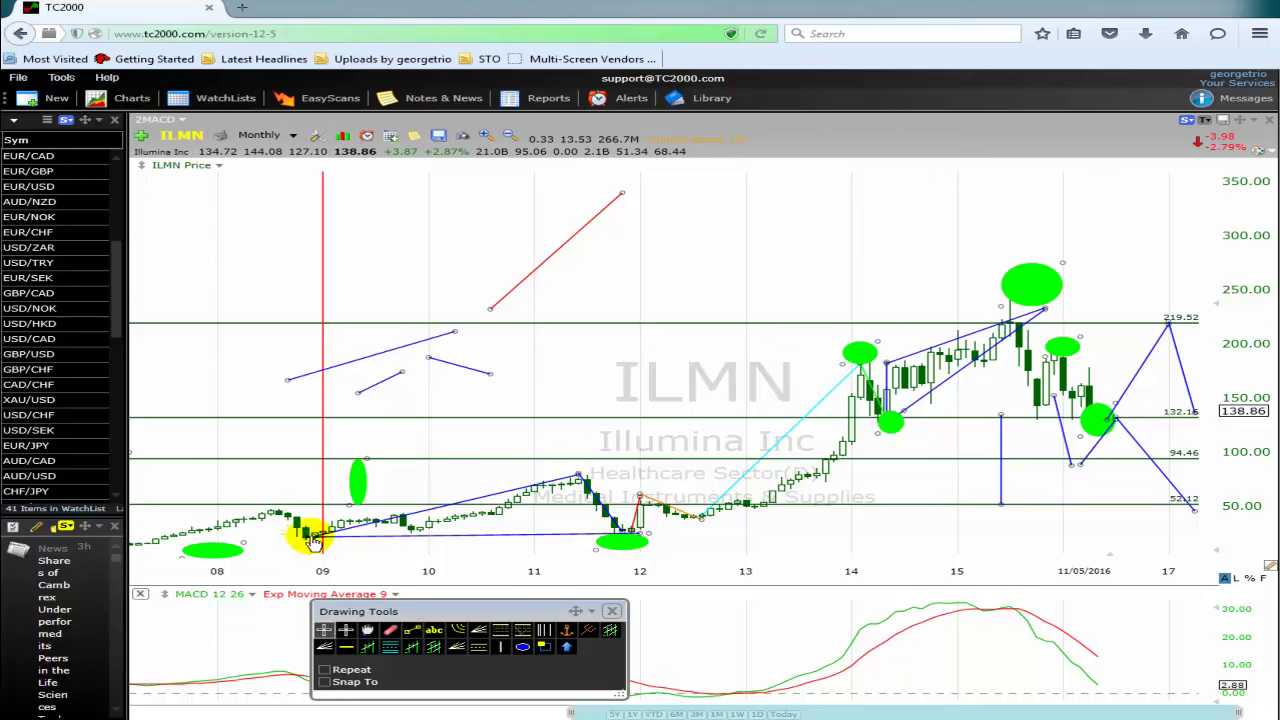
left_click(313, 540)
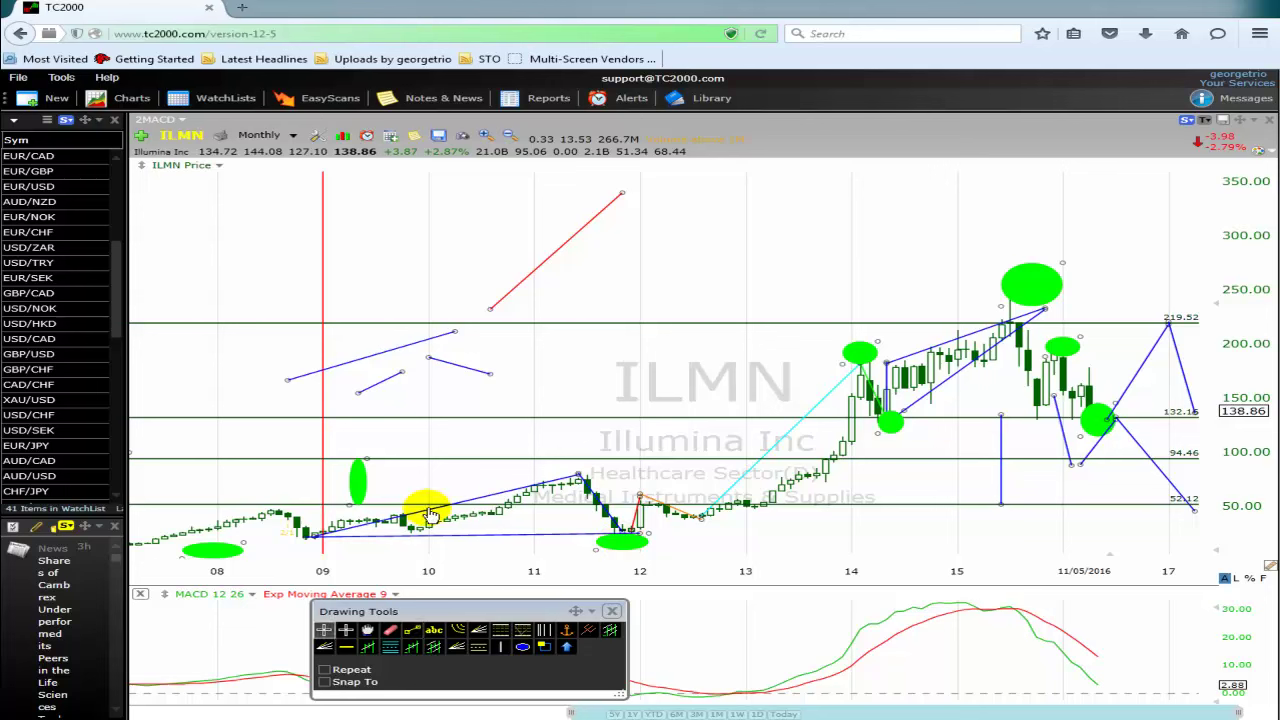
left_click(583, 478)
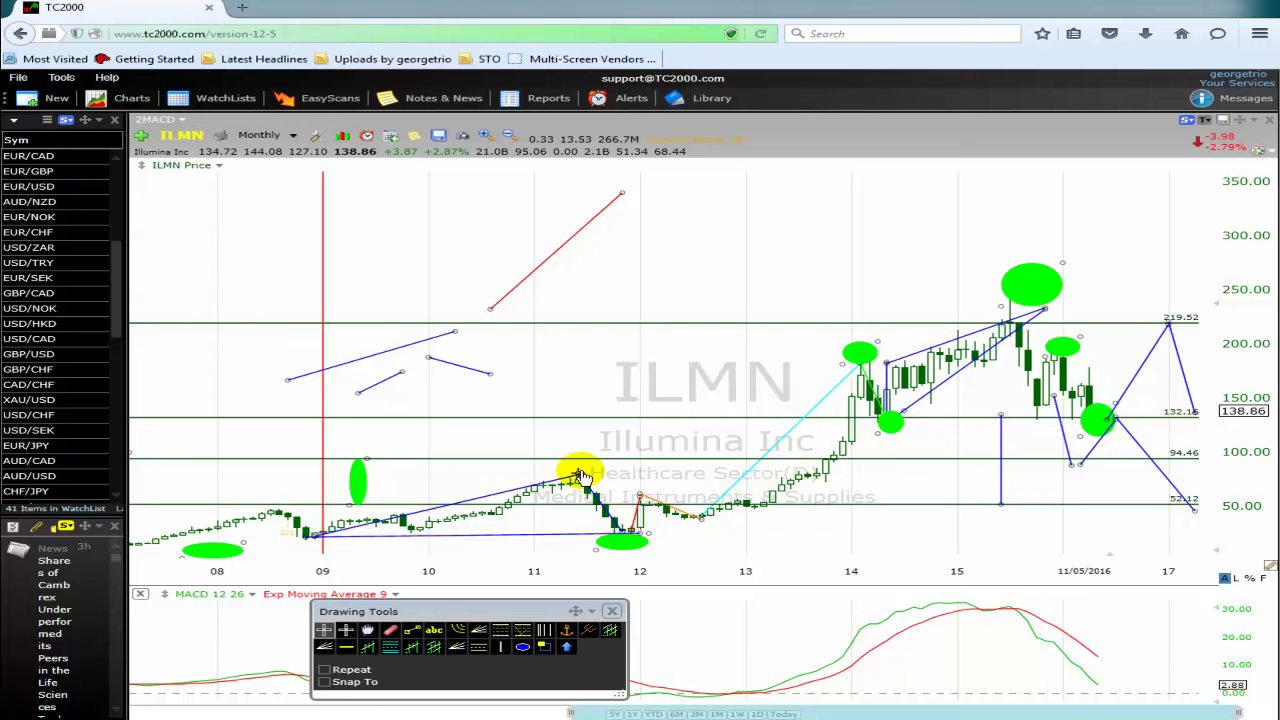
left_click(603, 532)
key("Escape")
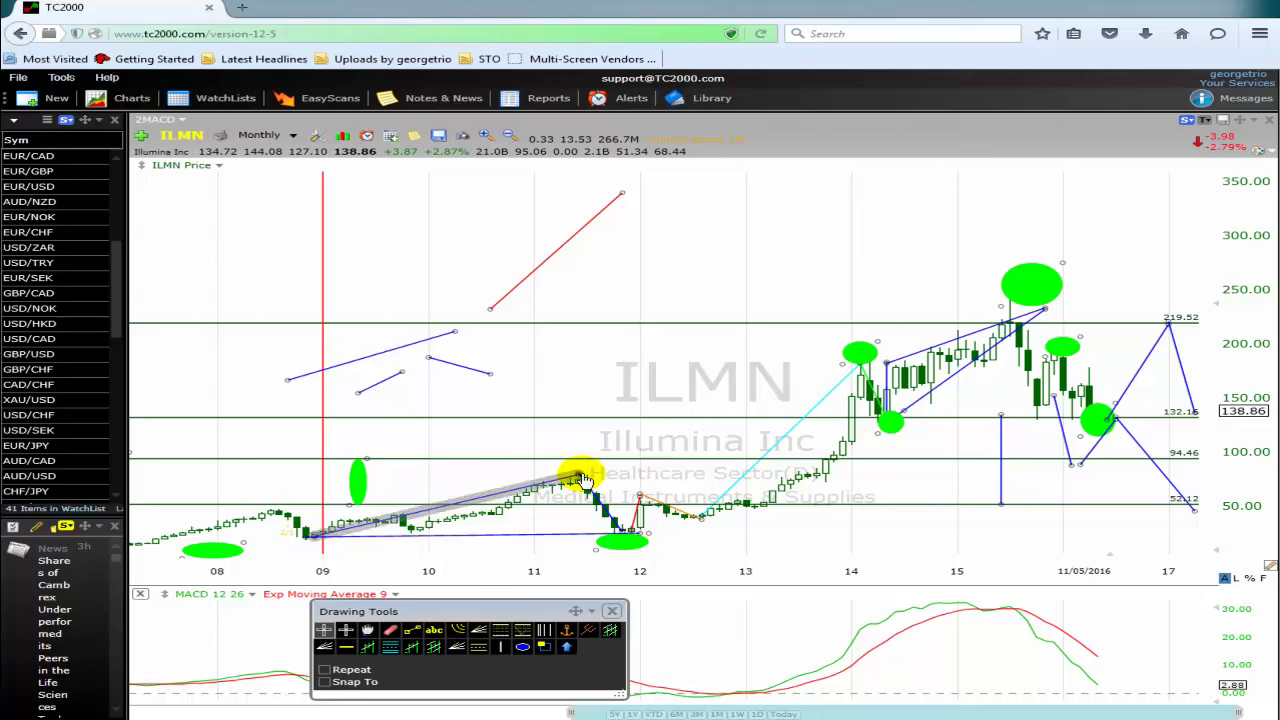
left_click_drag(578, 476, 628, 530)
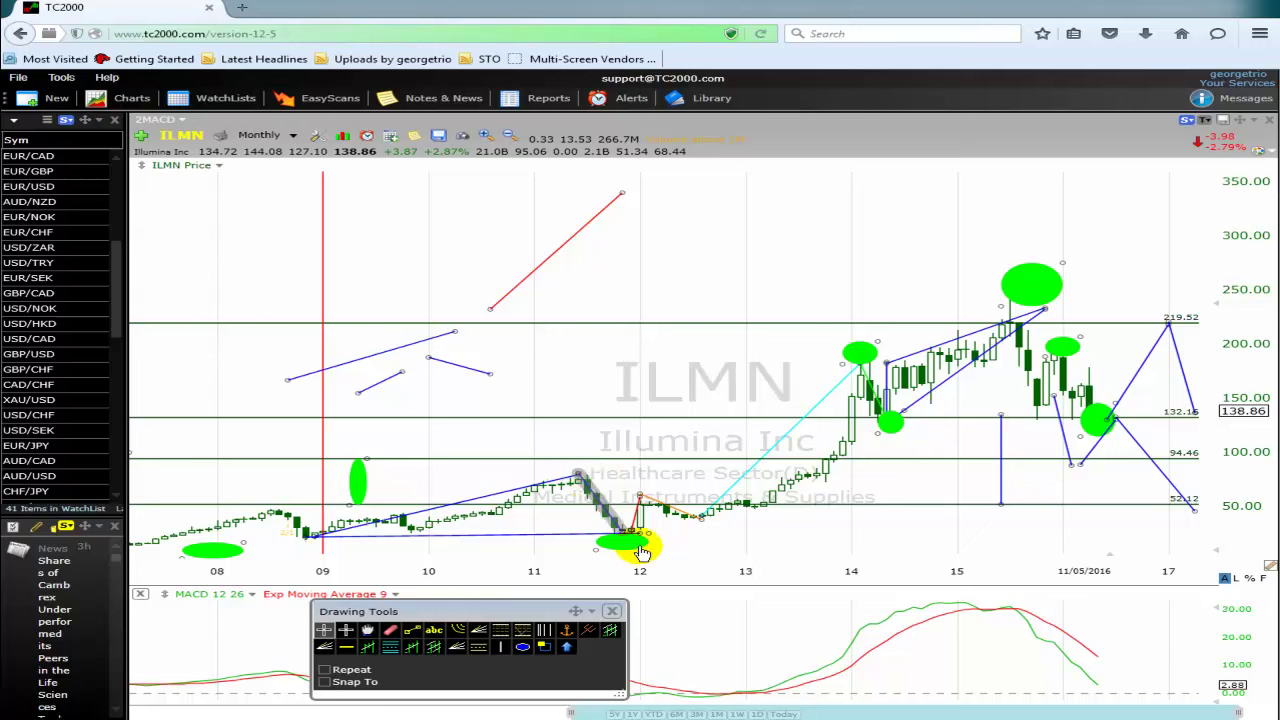
Step: Delete the rising trend line between the low near the start of 2009 and the mid-2011 high
right_click(526, 488)
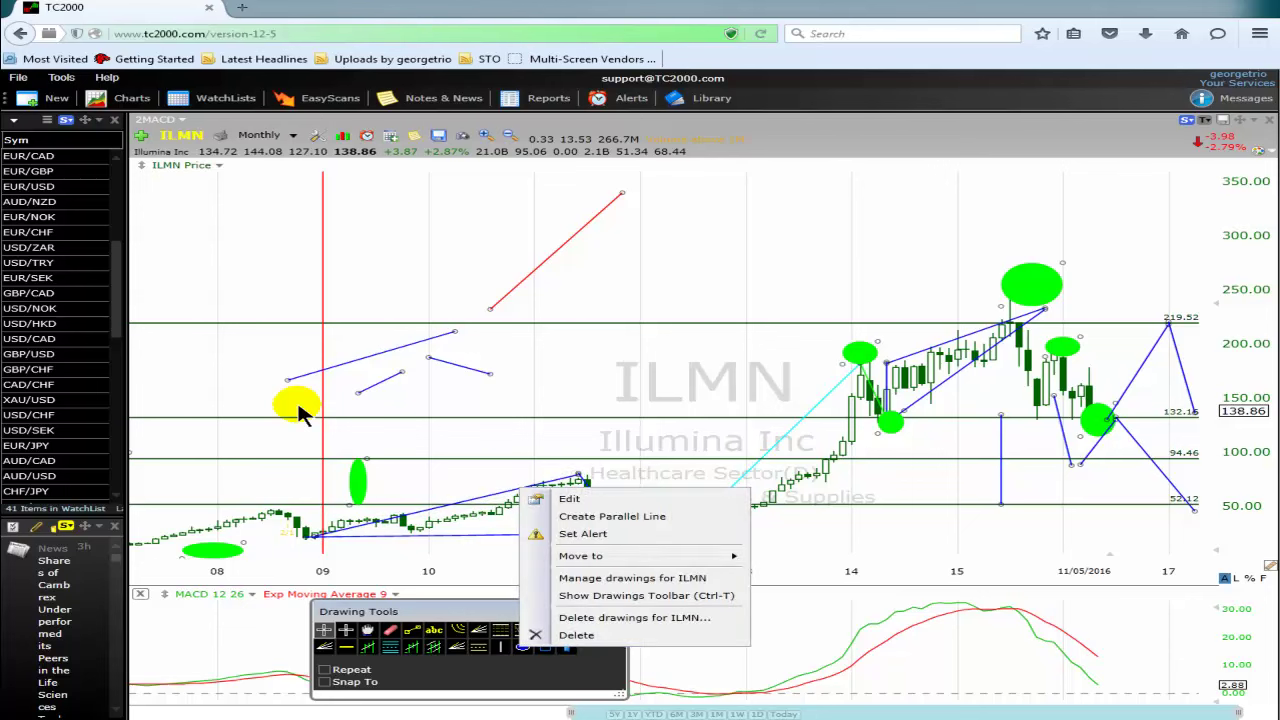
left_click(583, 447)
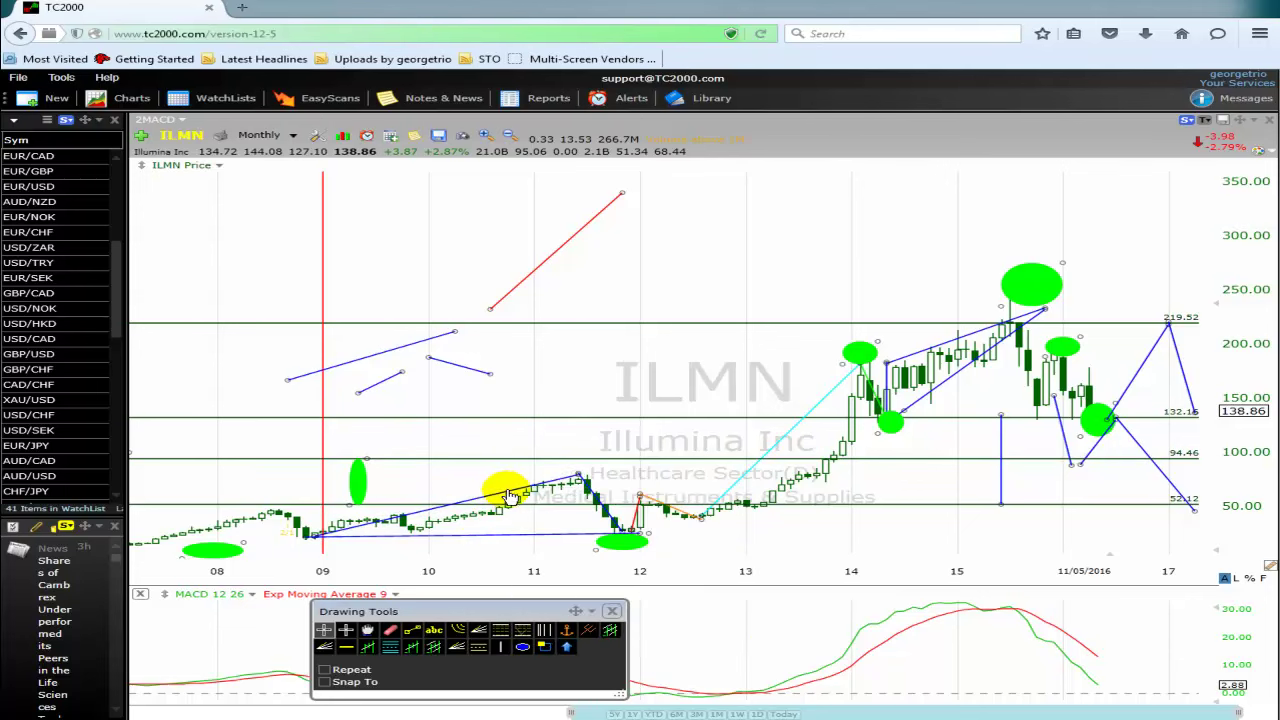
right_click(510, 497)
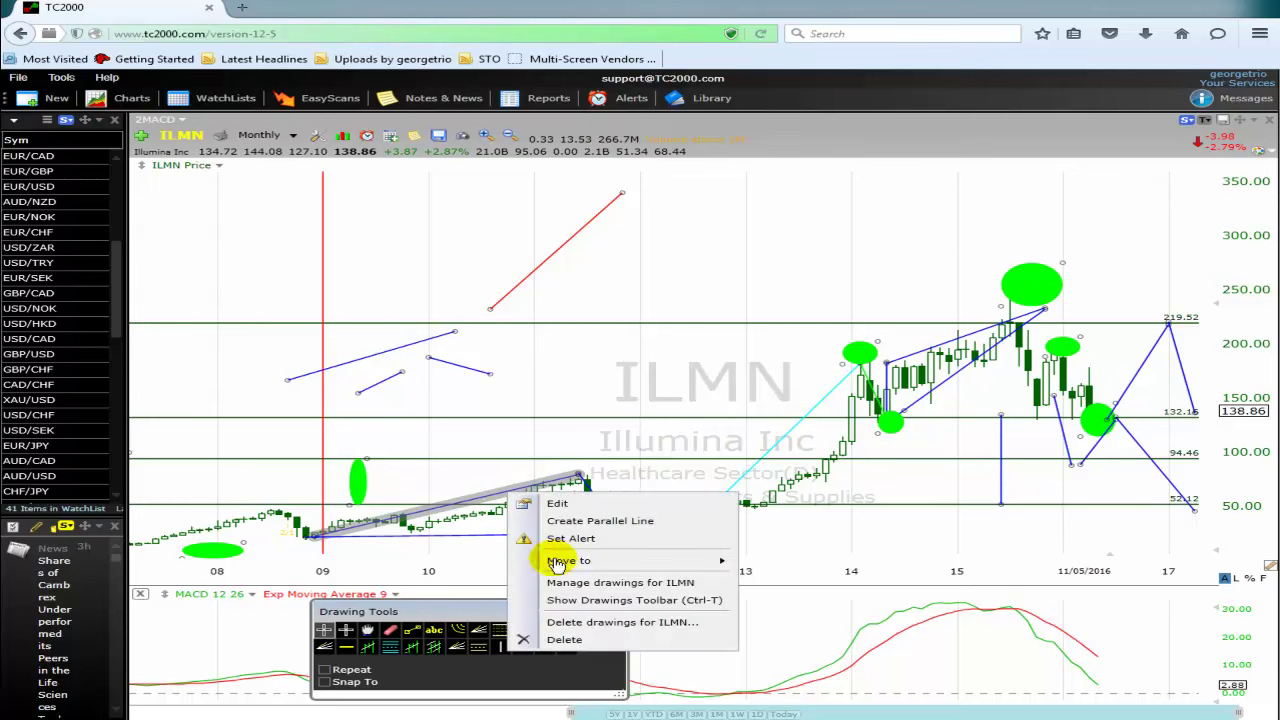
left_click(566, 641)
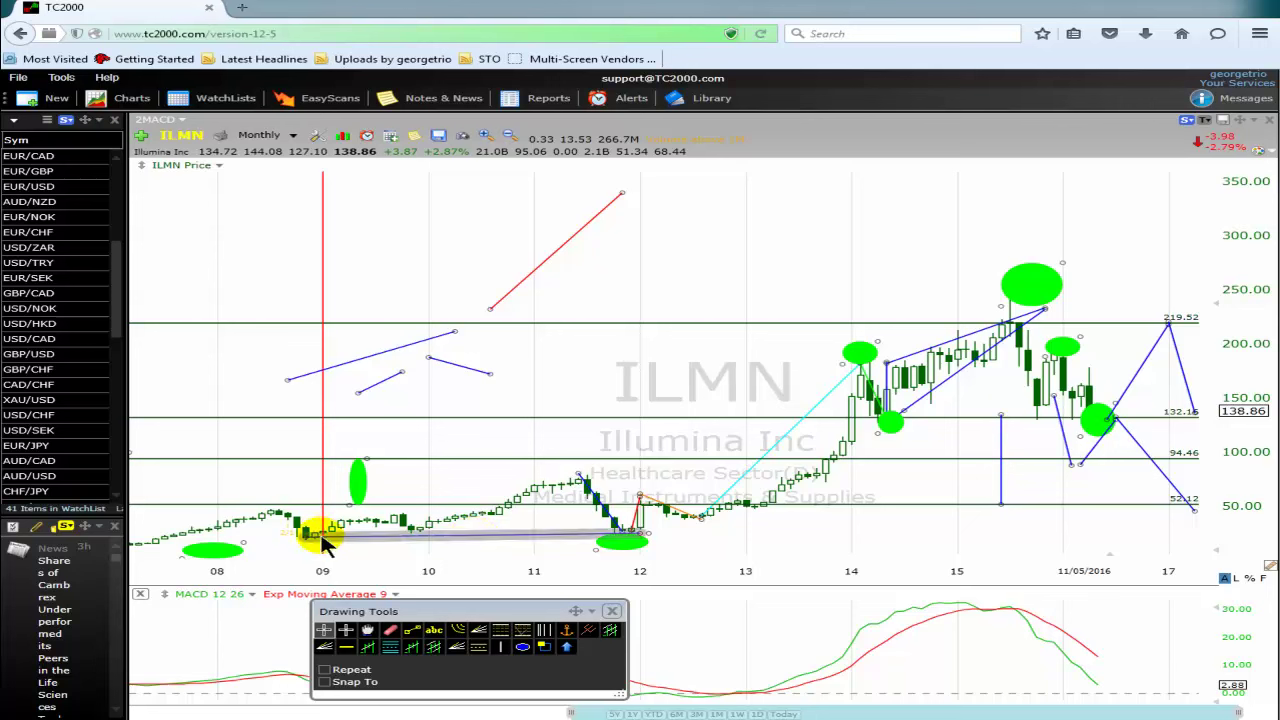
Step: Delete the nearly horizontal base line under the 2009–2012 bars and the falling trend line from the mid-2011 high
left_click(412, 535)
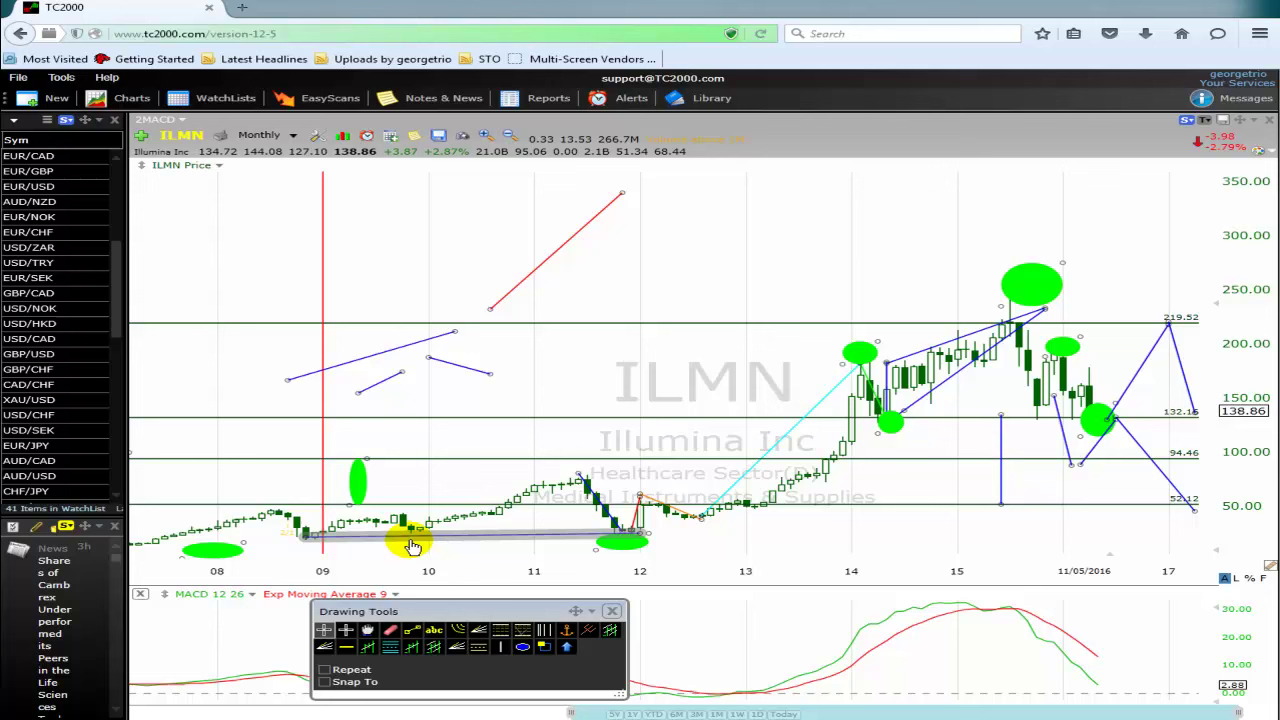
right_click(490, 541)
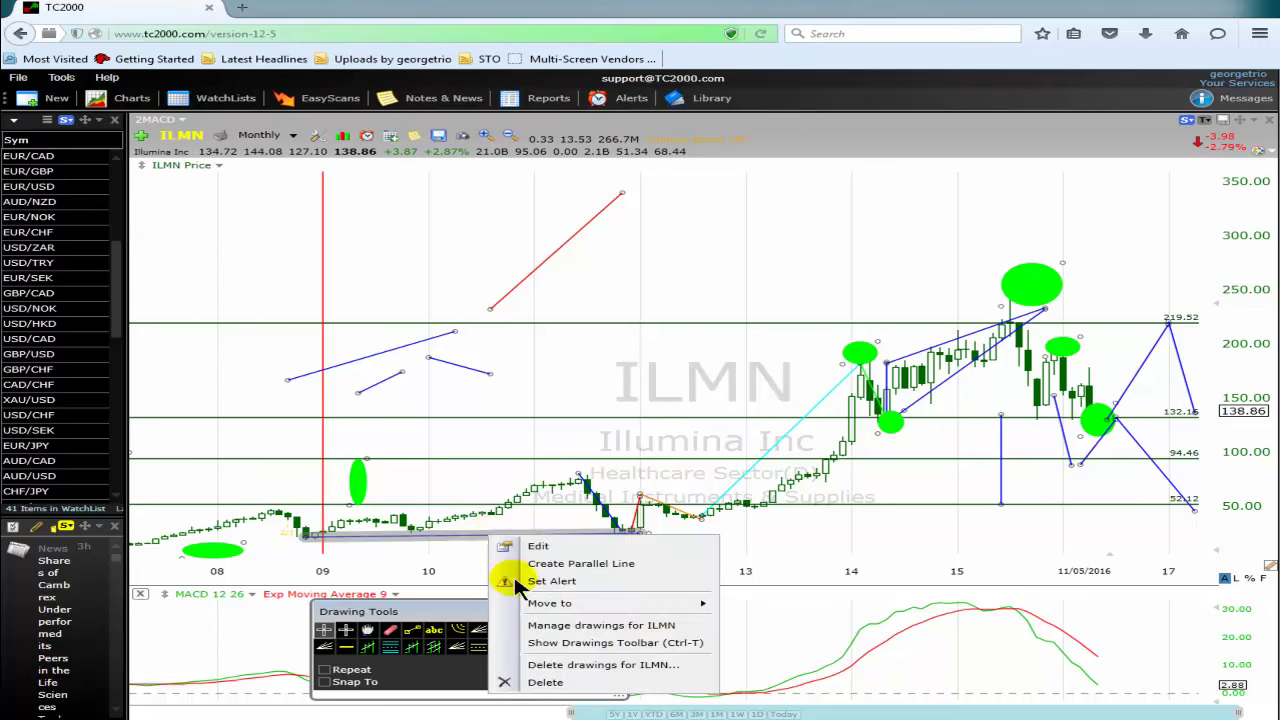
left_click(546, 683)
left_click(598, 488)
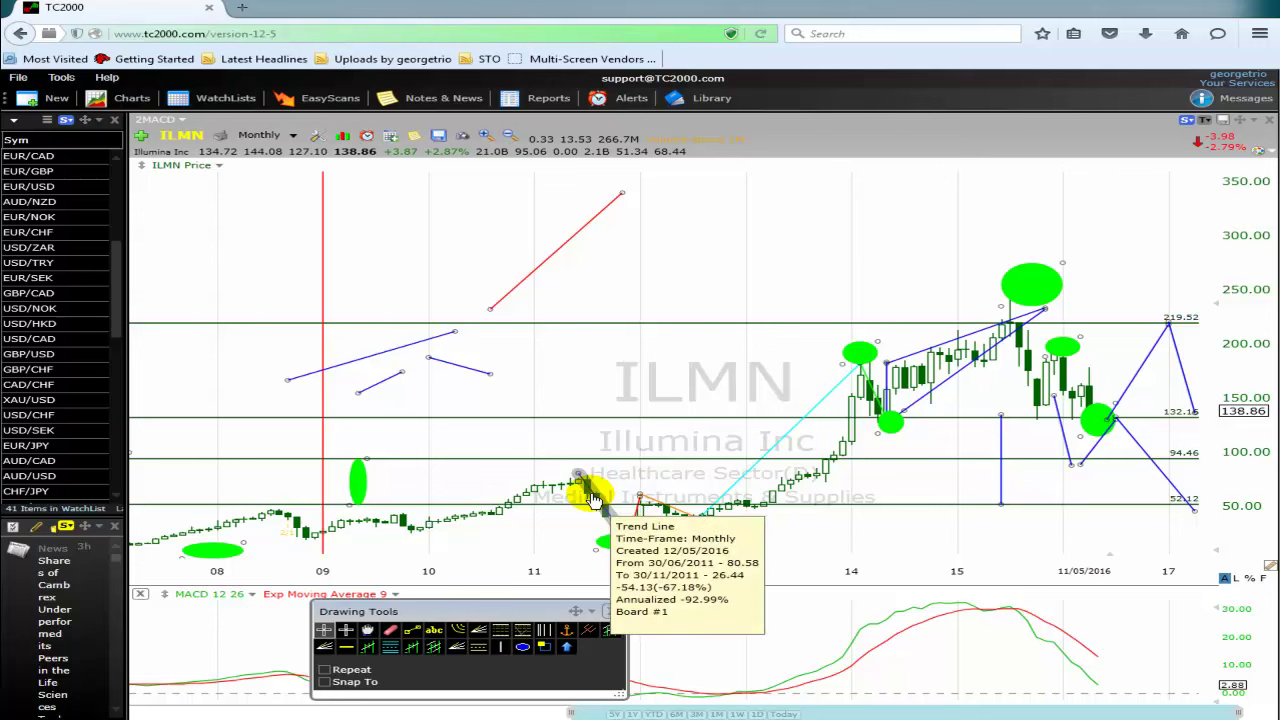
right_click(593, 498)
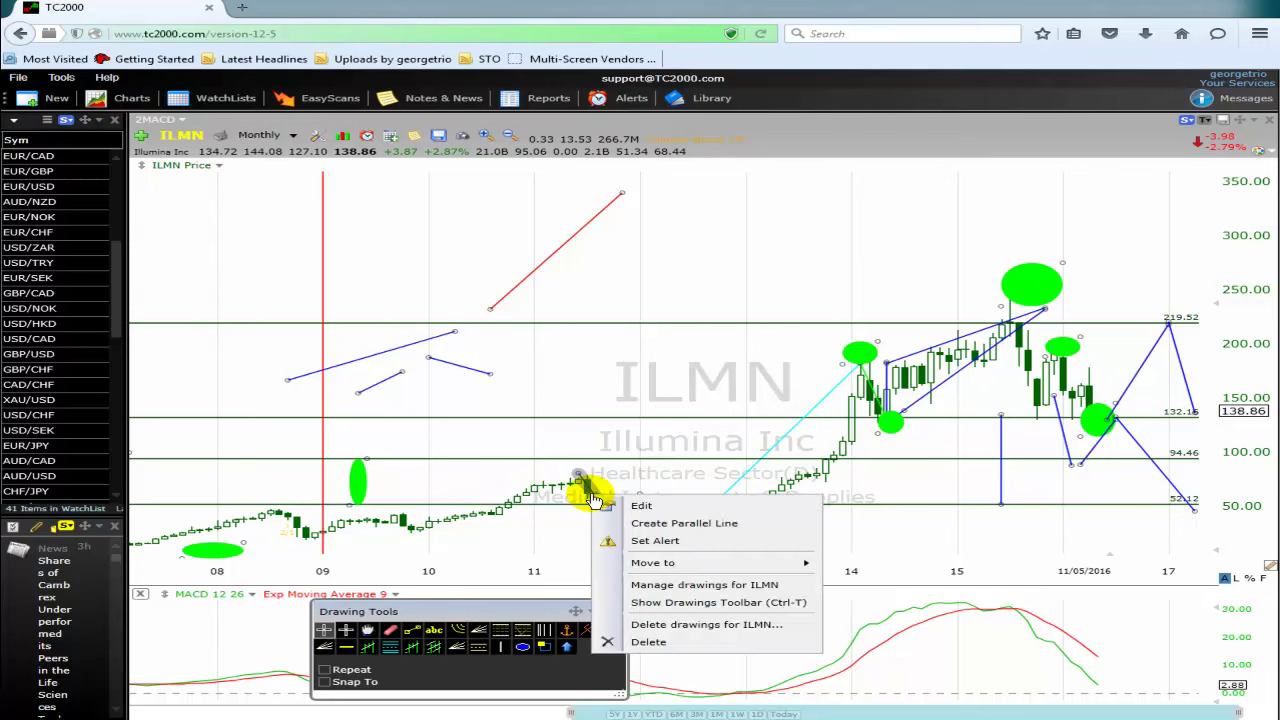
left_click(651, 642)
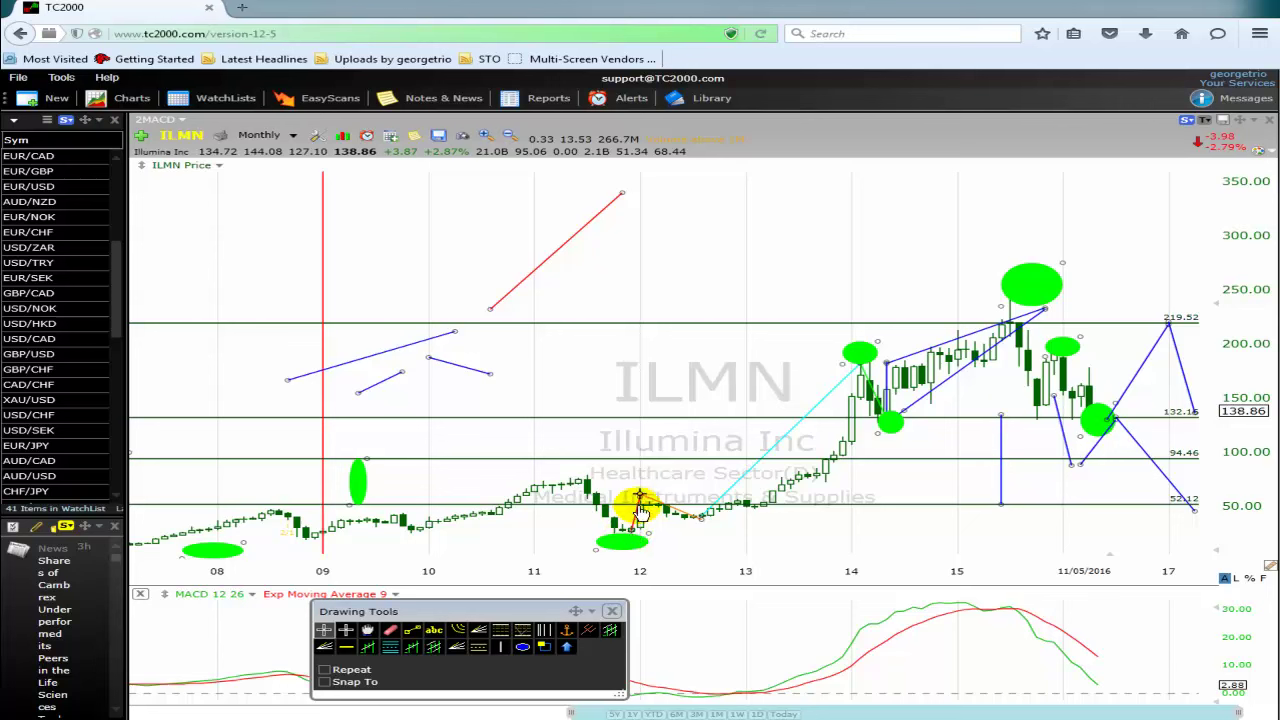
Step: Move the tall narrow green ellipse from 2009 to just above the price peak at the start of 2012
left_click(642, 506)
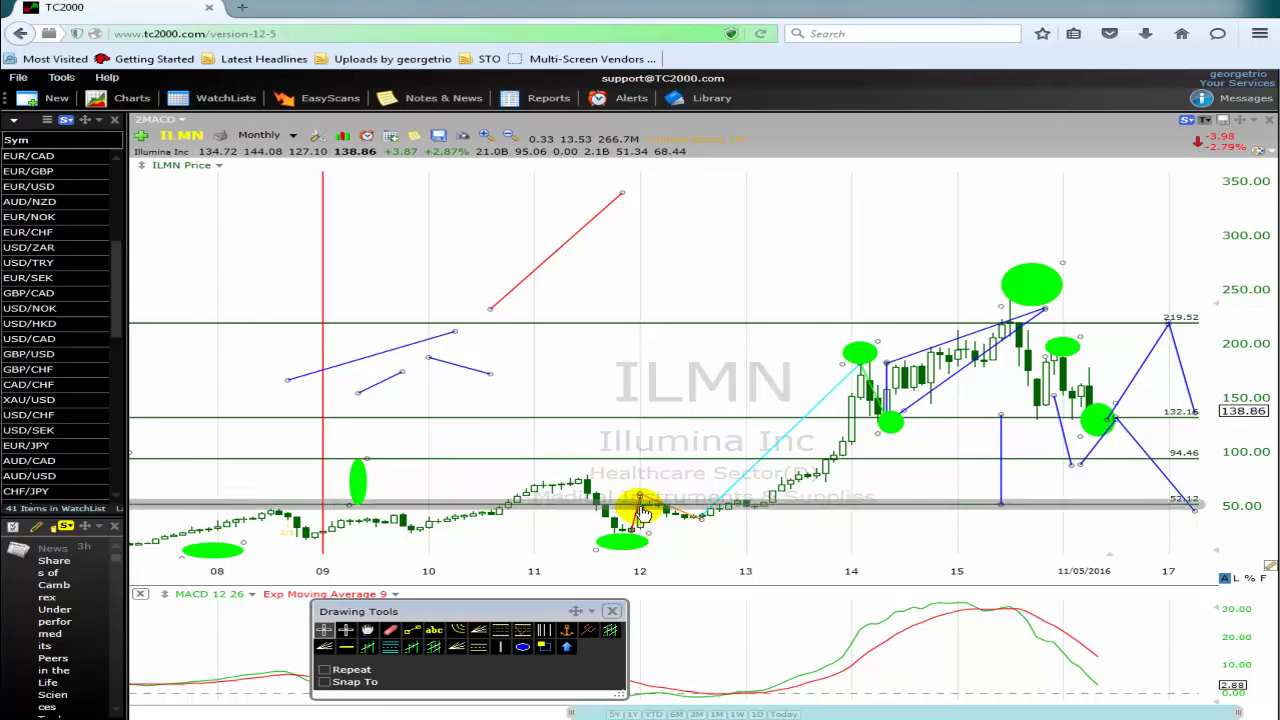
mouse_move(643, 508)
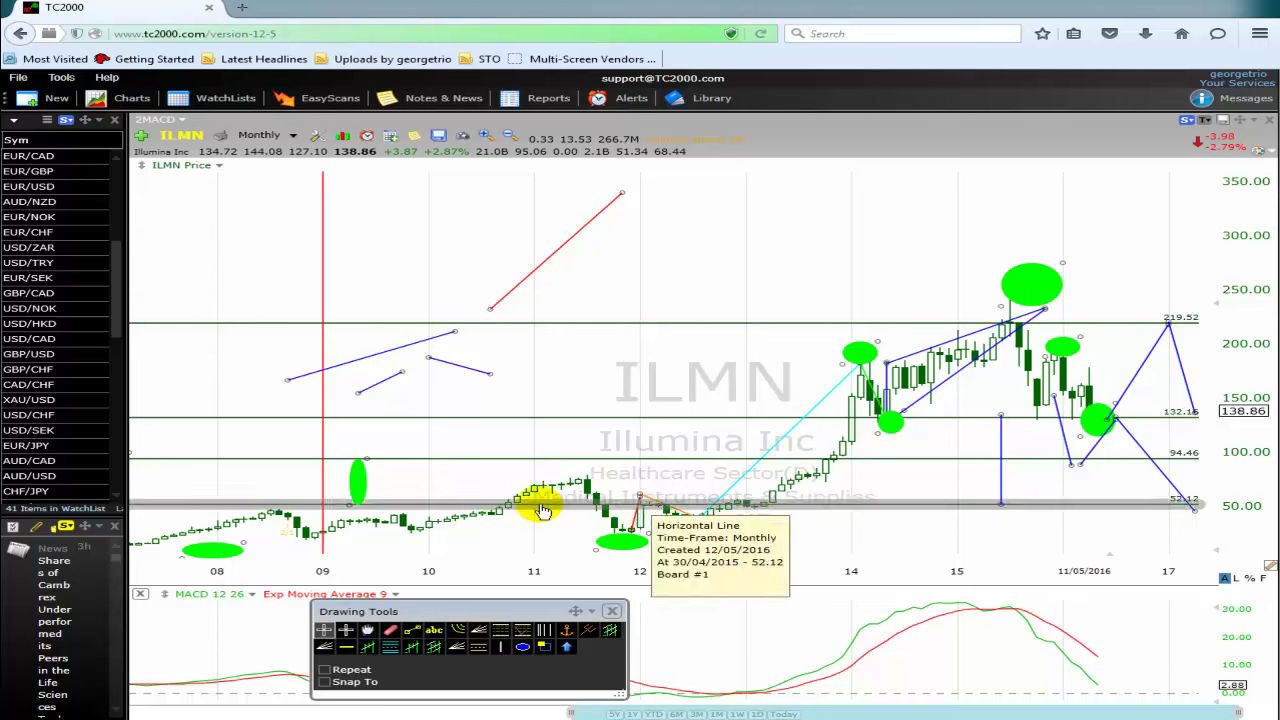
left_click(647, 517)
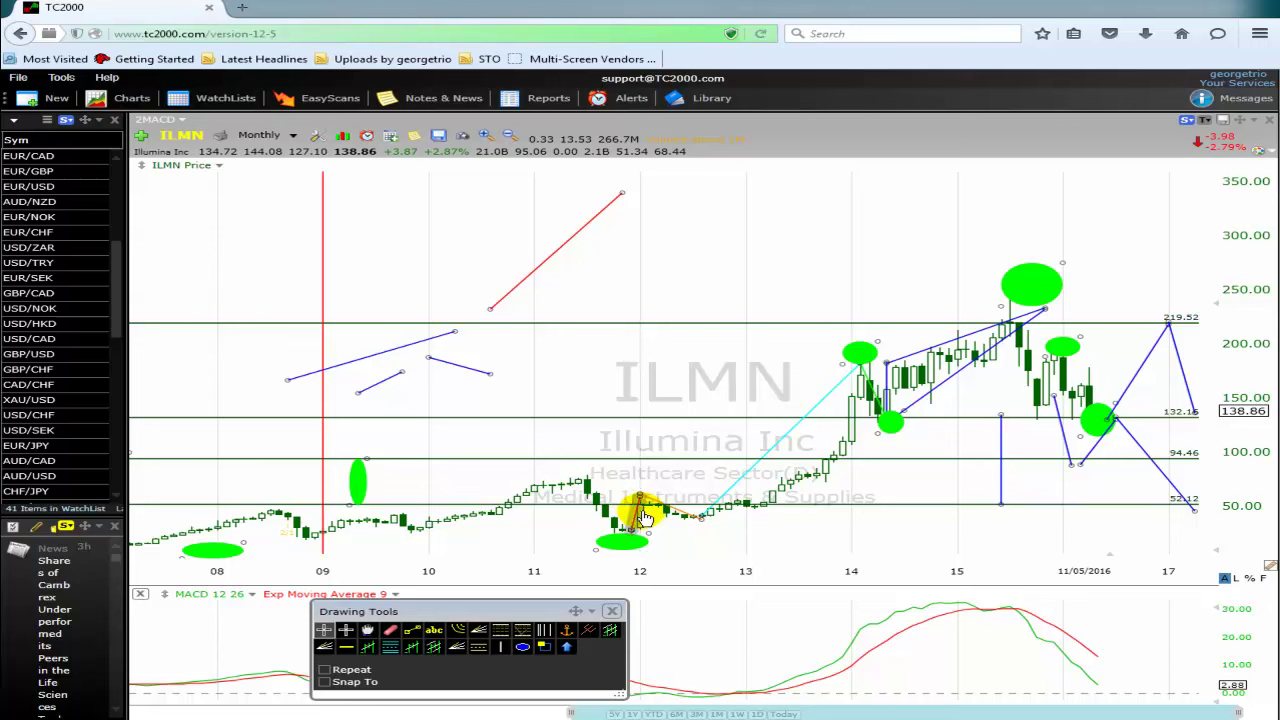
left_click(494, 504)
left_click(360, 485)
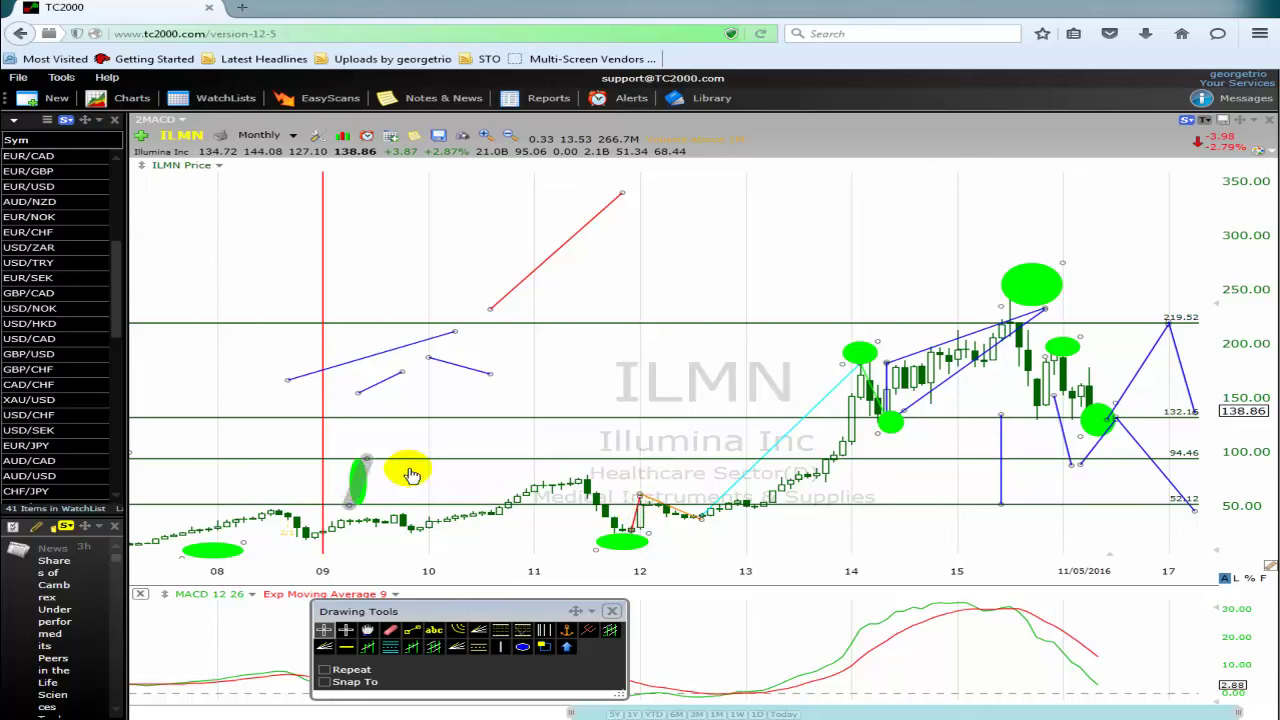
mouse_move(663, 478)
left_mouse_down()
mouse_move(589, 472)
mouse_move(673, 475)
mouse_move(642, 477)
left_mouse_up()
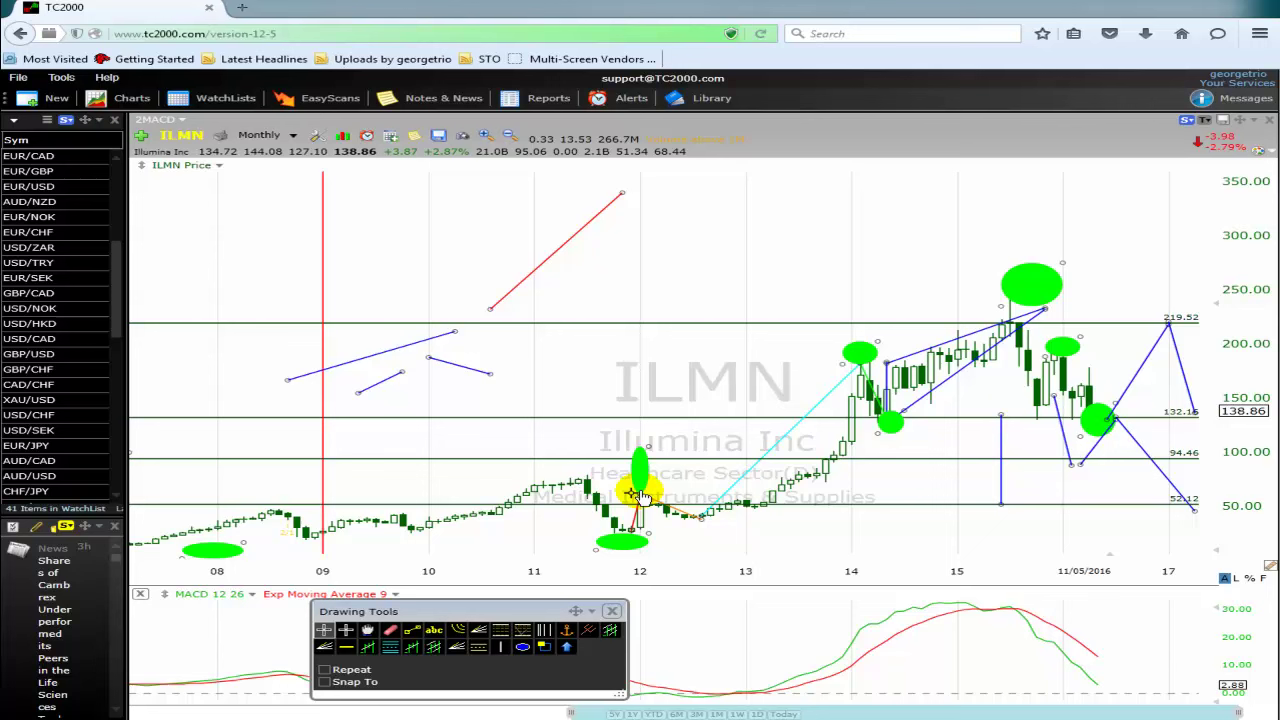
left_click_drag(640, 497, 701, 516)
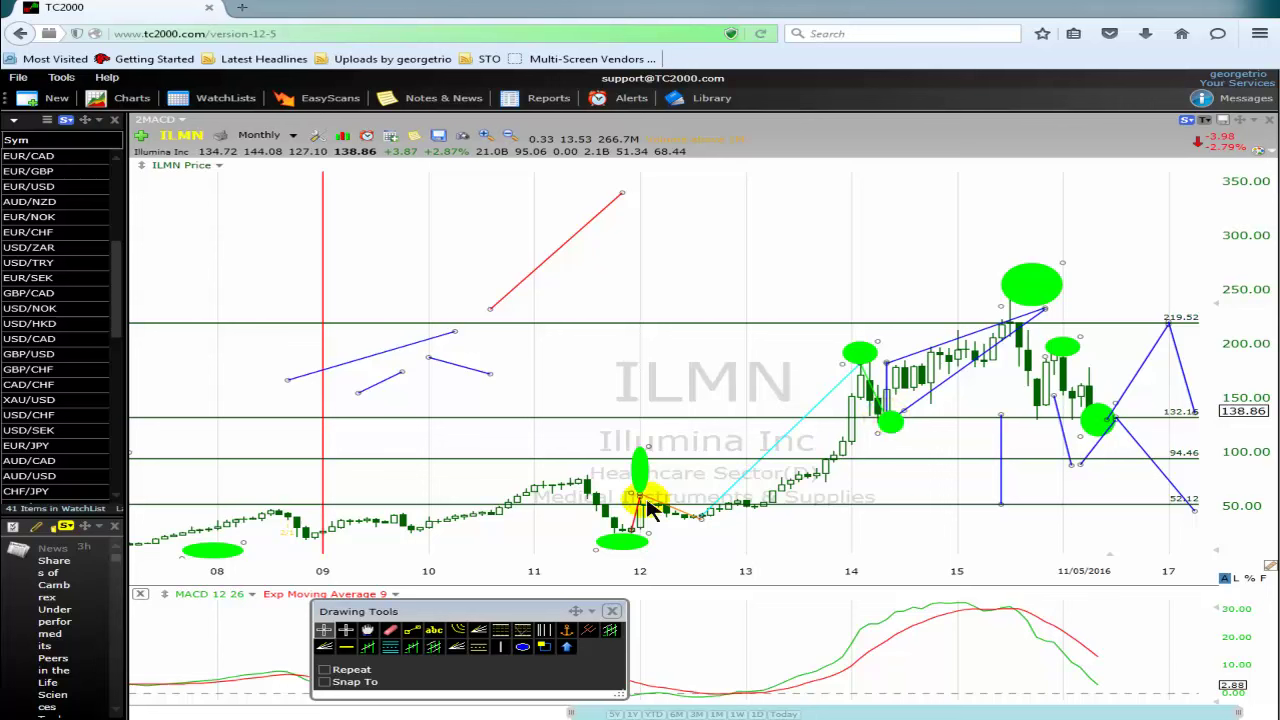
left_click(634, 535)
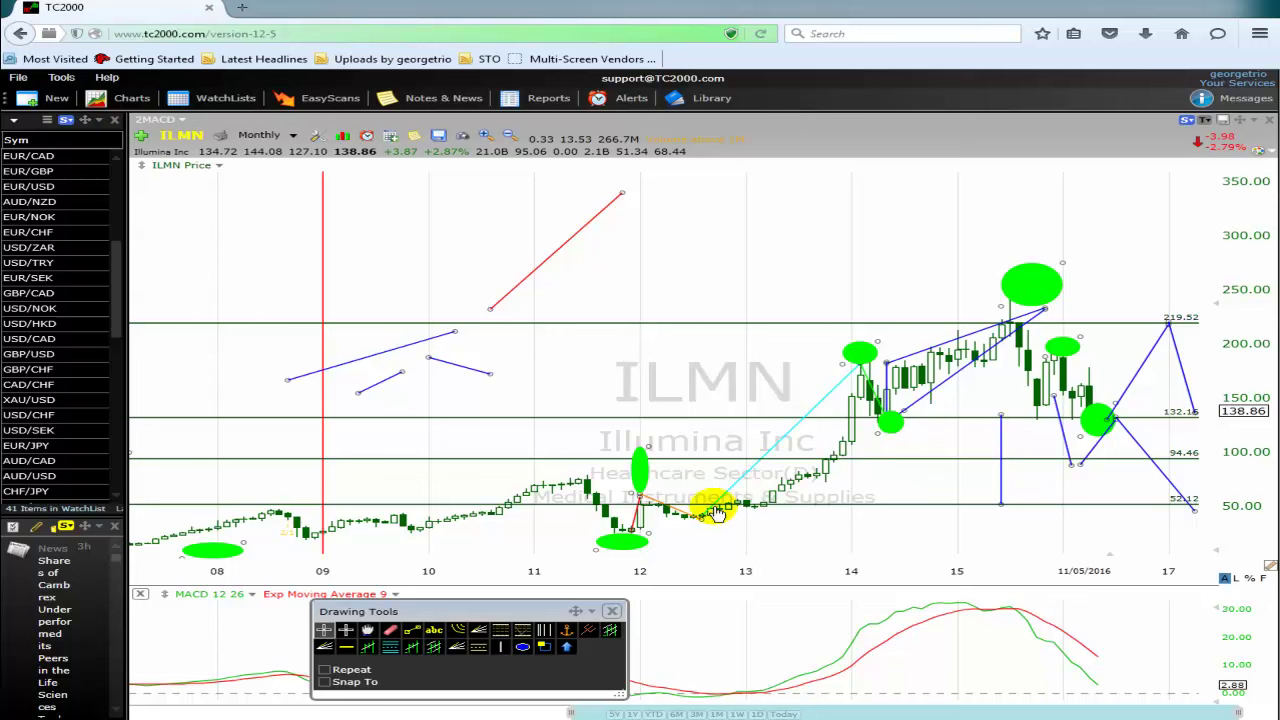
Step: Draw a rising trend line from about 137 in May 2014 to about 246 in August 2015, and move it to the empty area above 2012
left_click(410, 648)
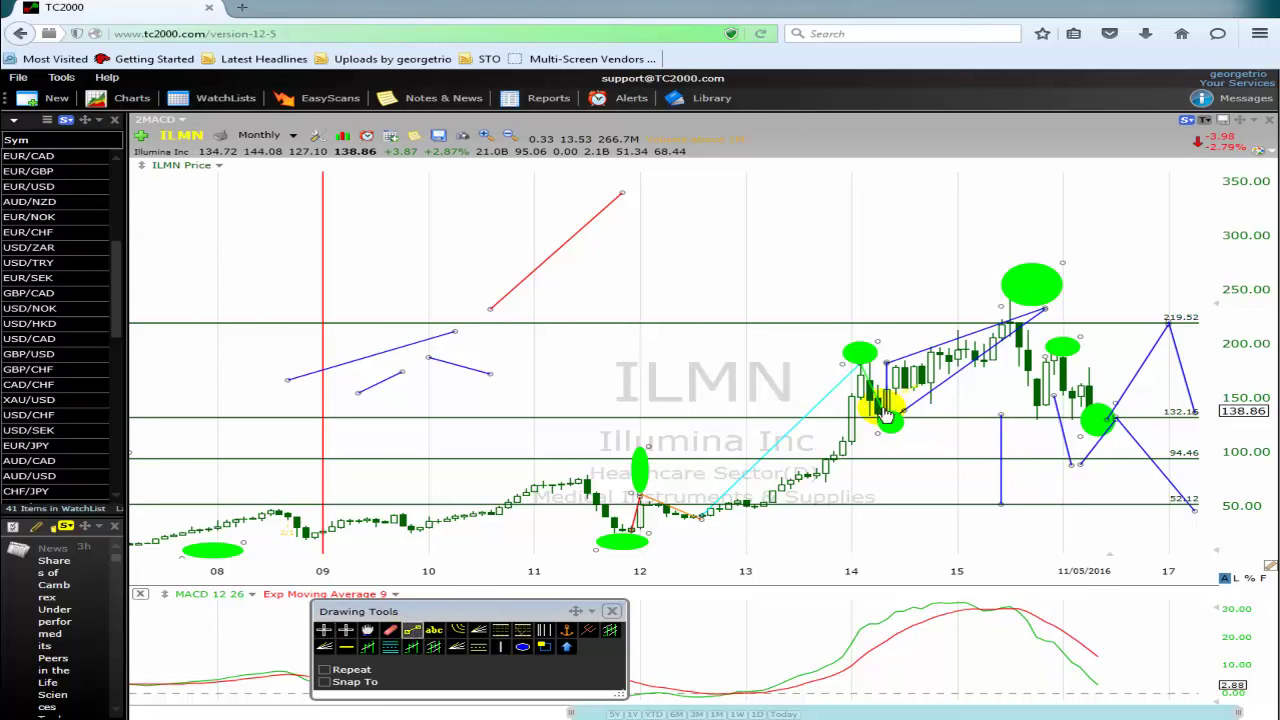
left_click_drag(952, 360, 1005, 296)
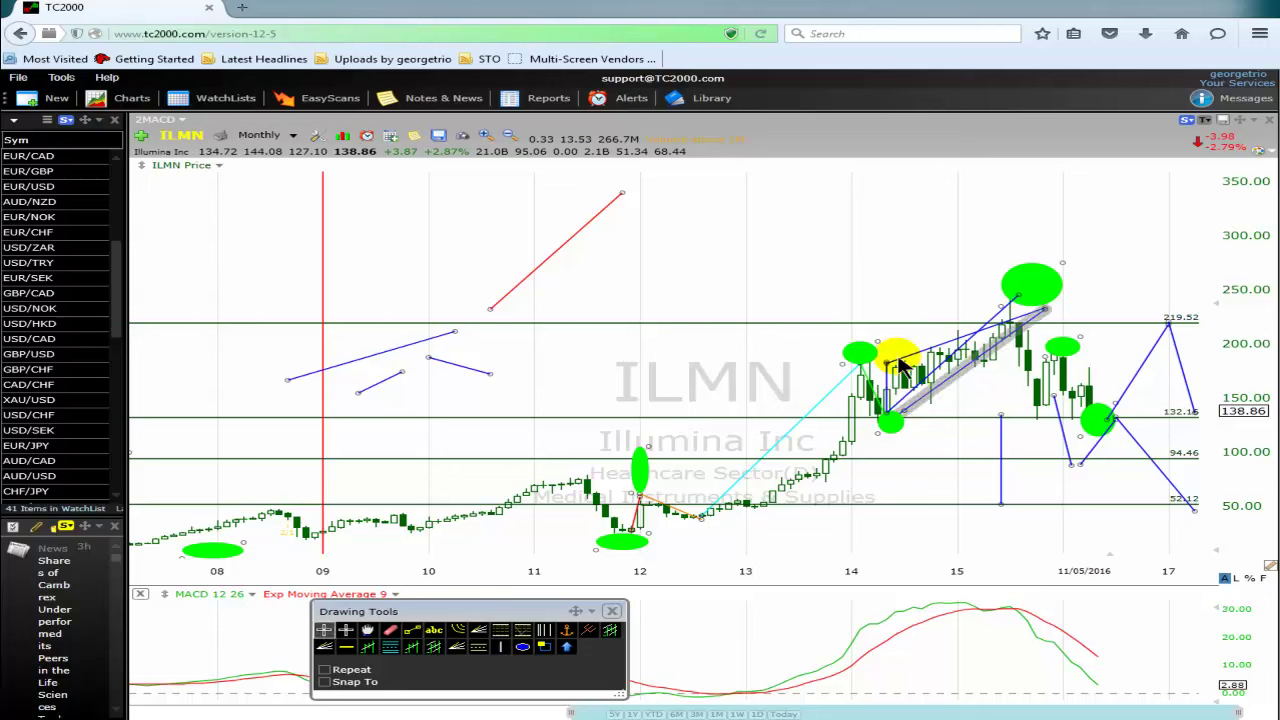
mouse_move(958, 368)
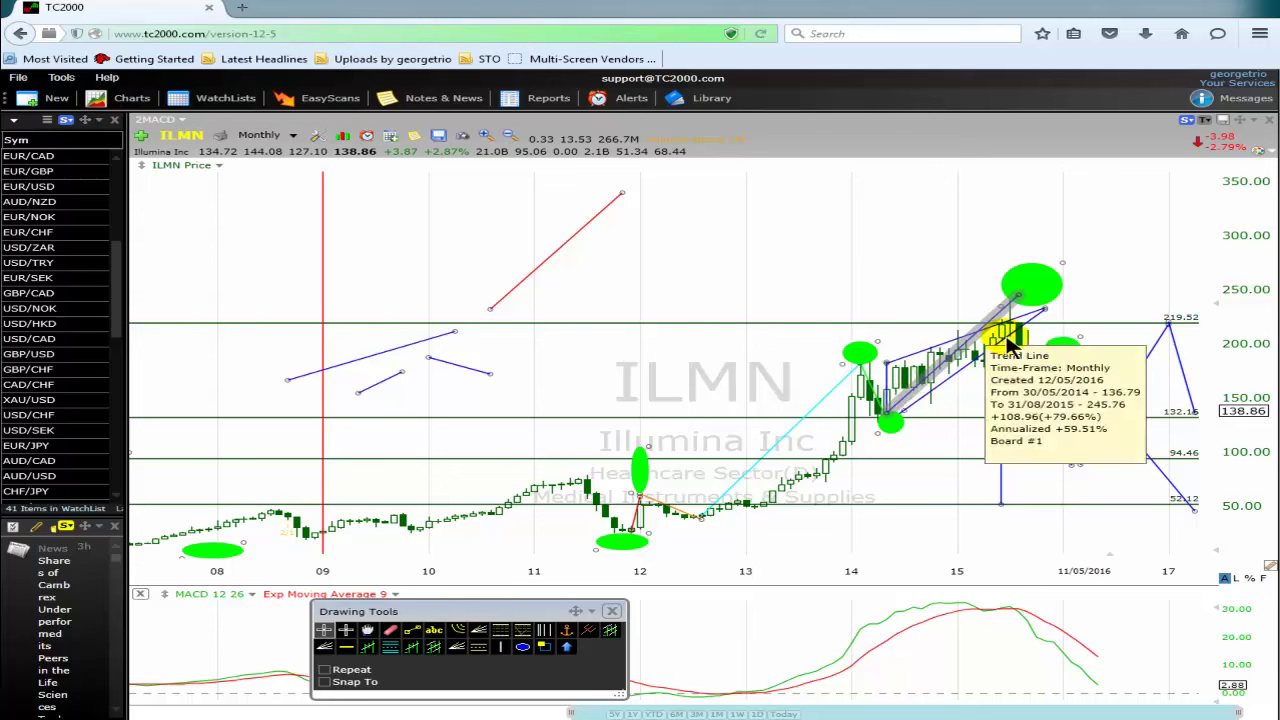
left_click_drag(961, 357, 742, 270)
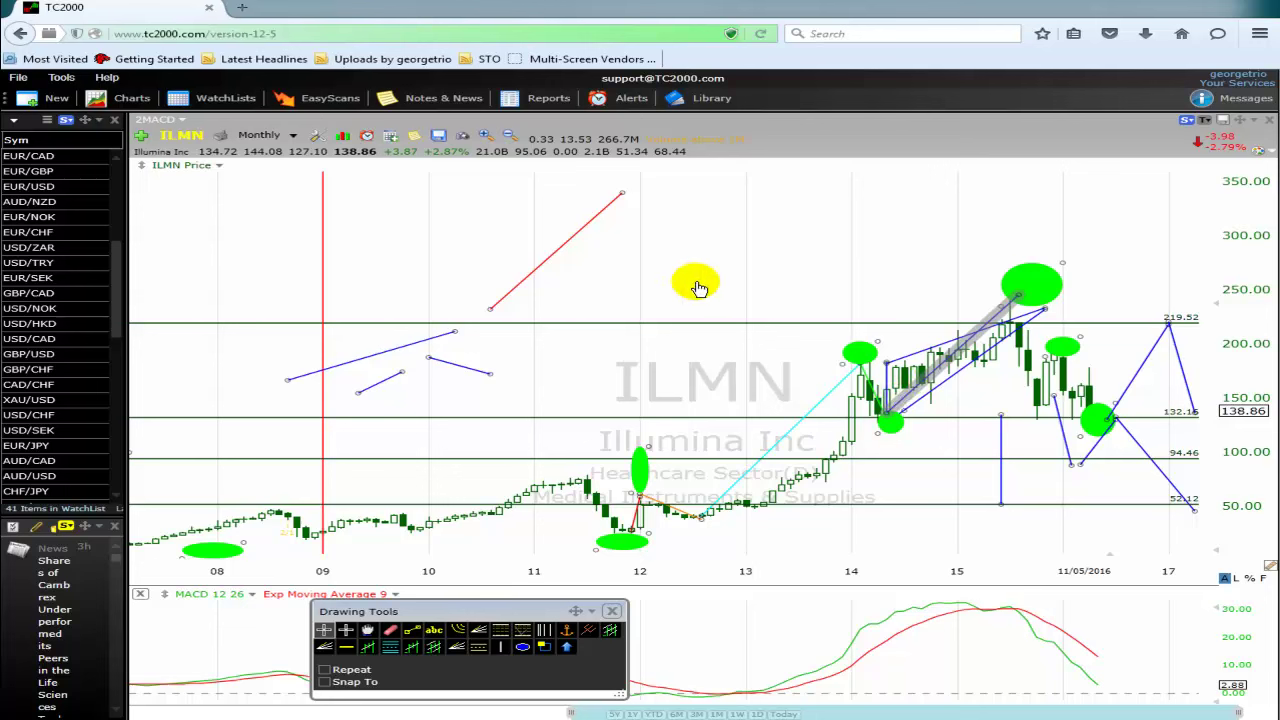
Step: Delete the large green ellipse over the 2015 price high
left_click(1040, 286)
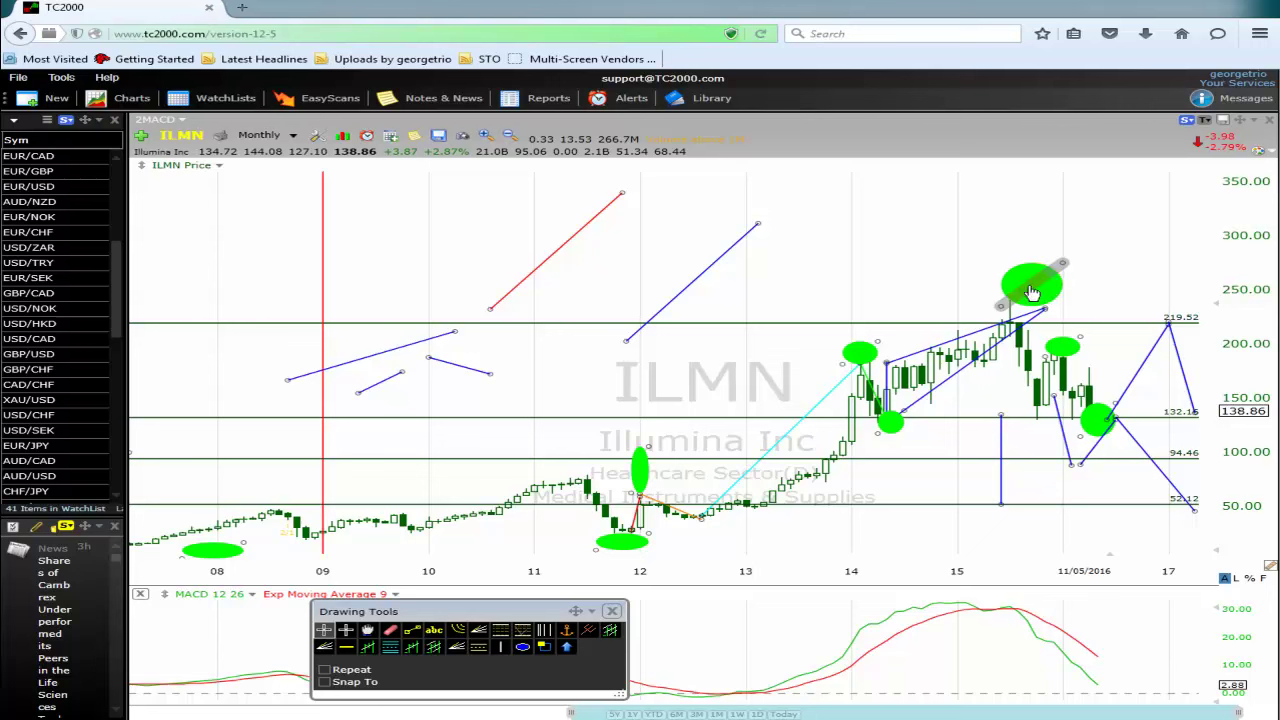
right_click(1042, 286)
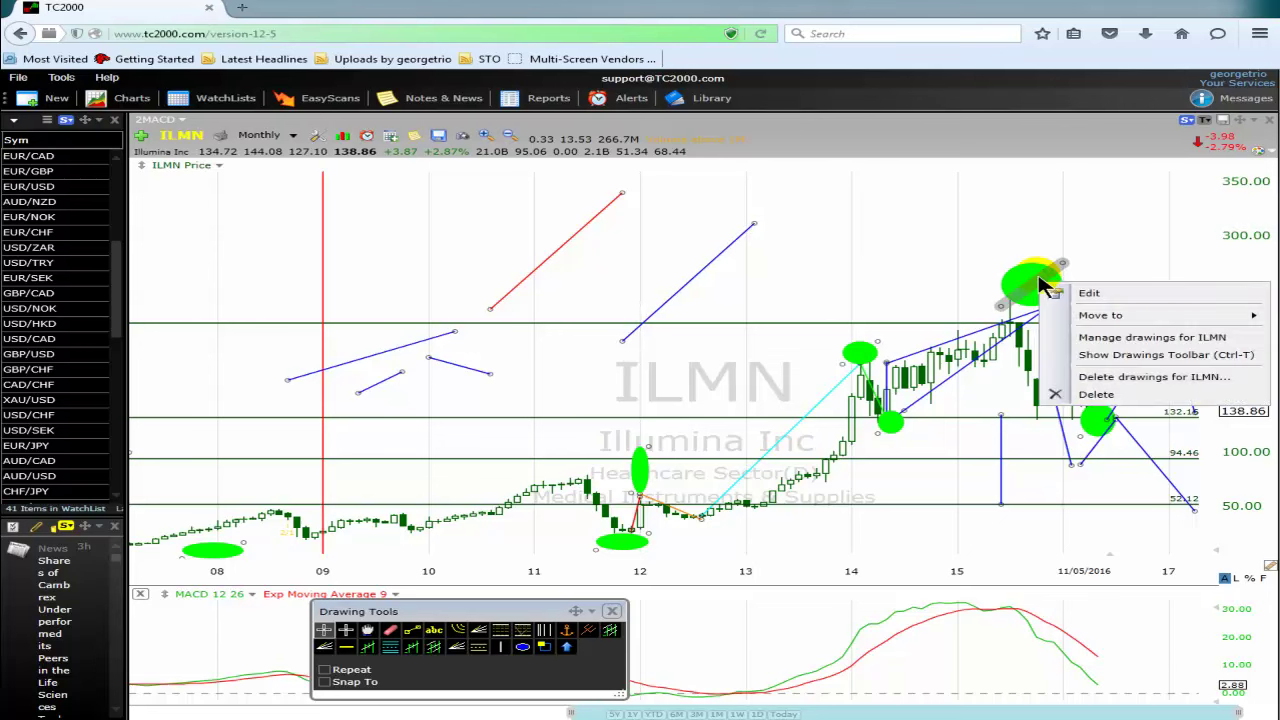
left_click(1108, 395)
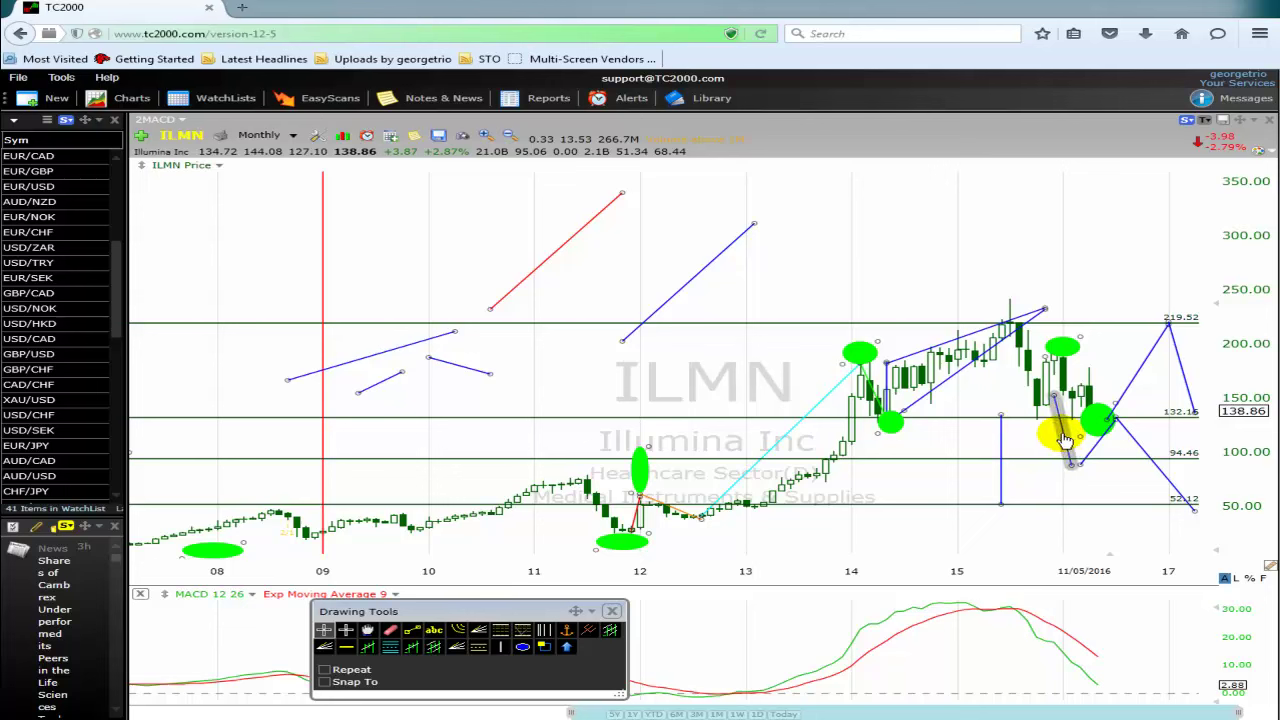
Step: Delete the steep falling blue line below the price bars around early 2016 and the vertical blue line in mid-2015
right_click(1065, 440)
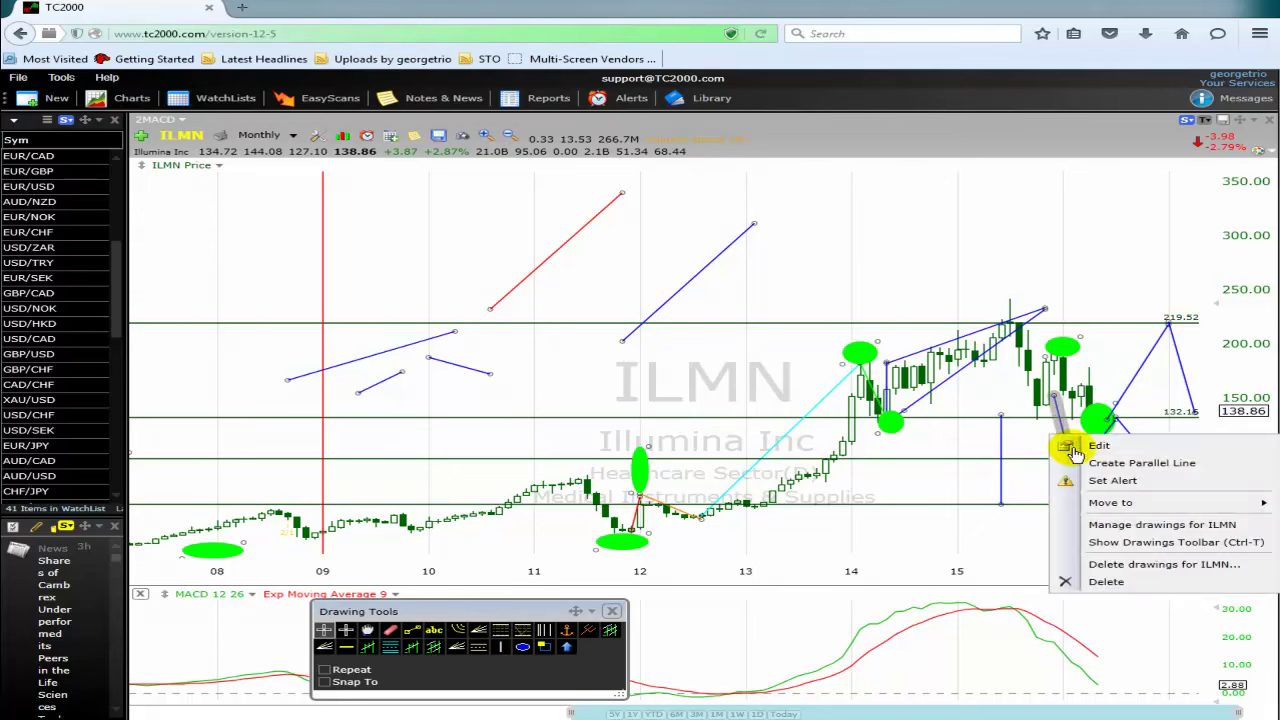
left_click(1106, 582)
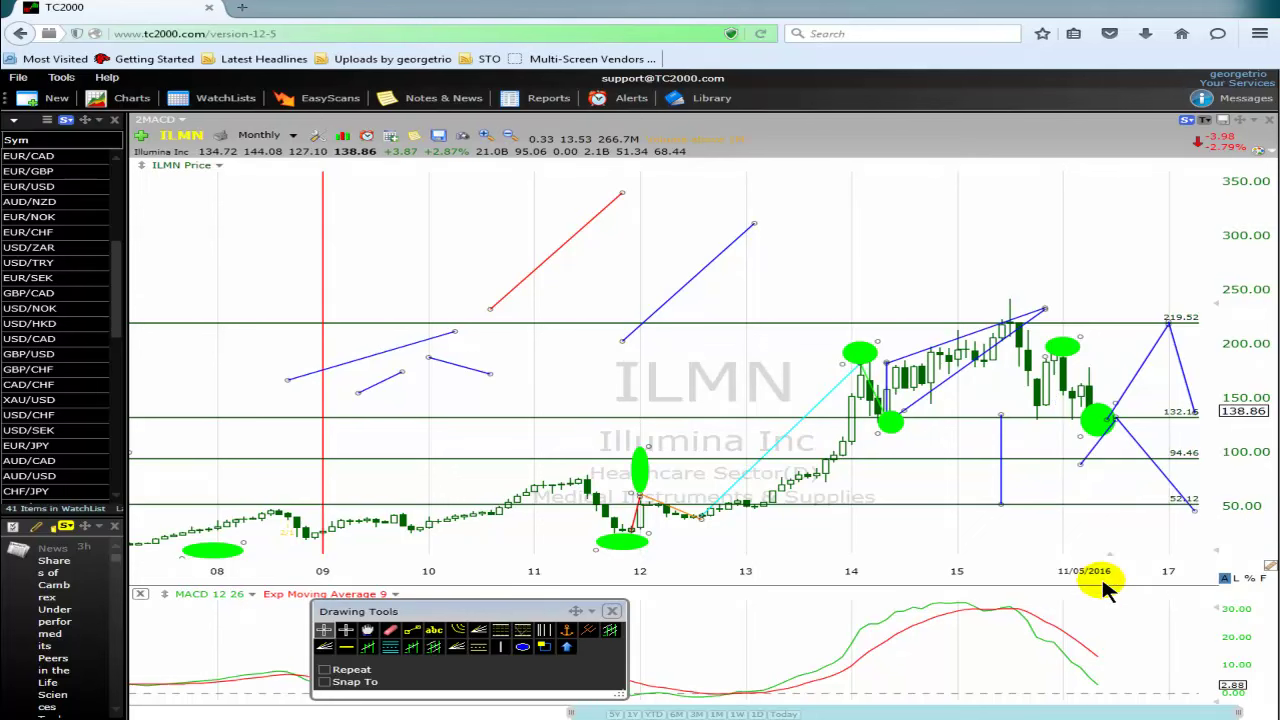
right_click(1000, 445)
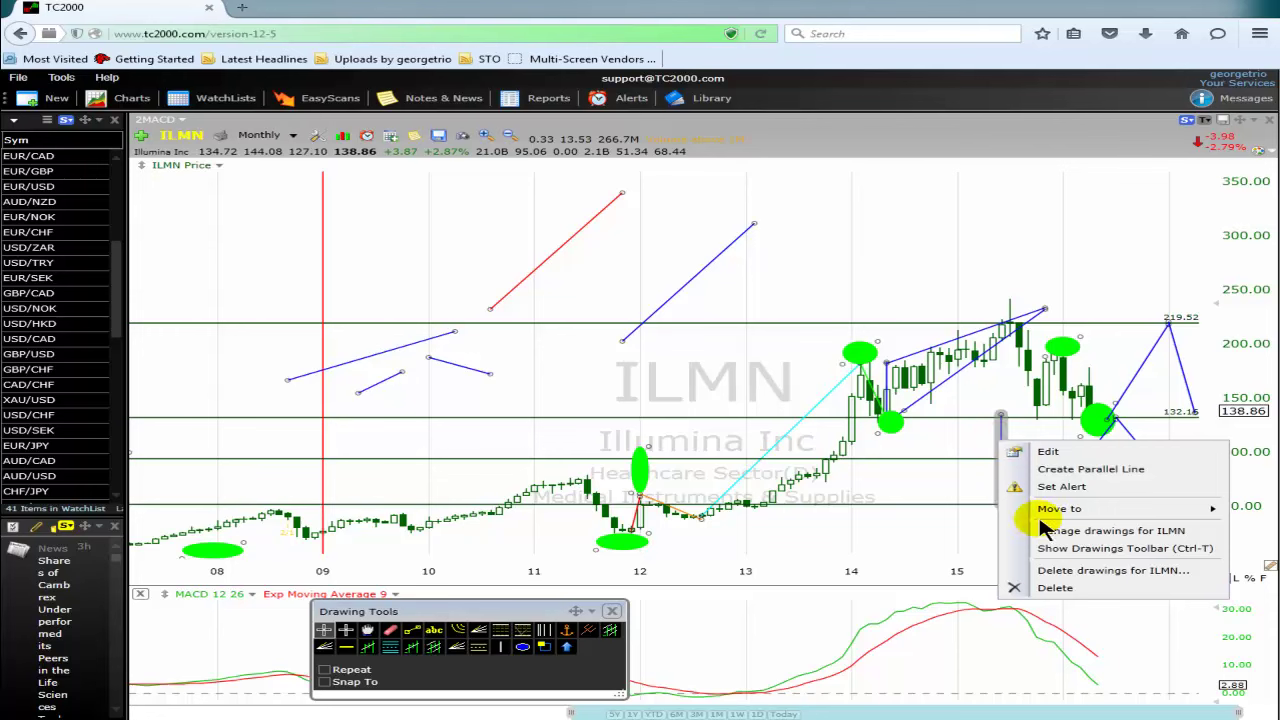
left_click(1063, 590)
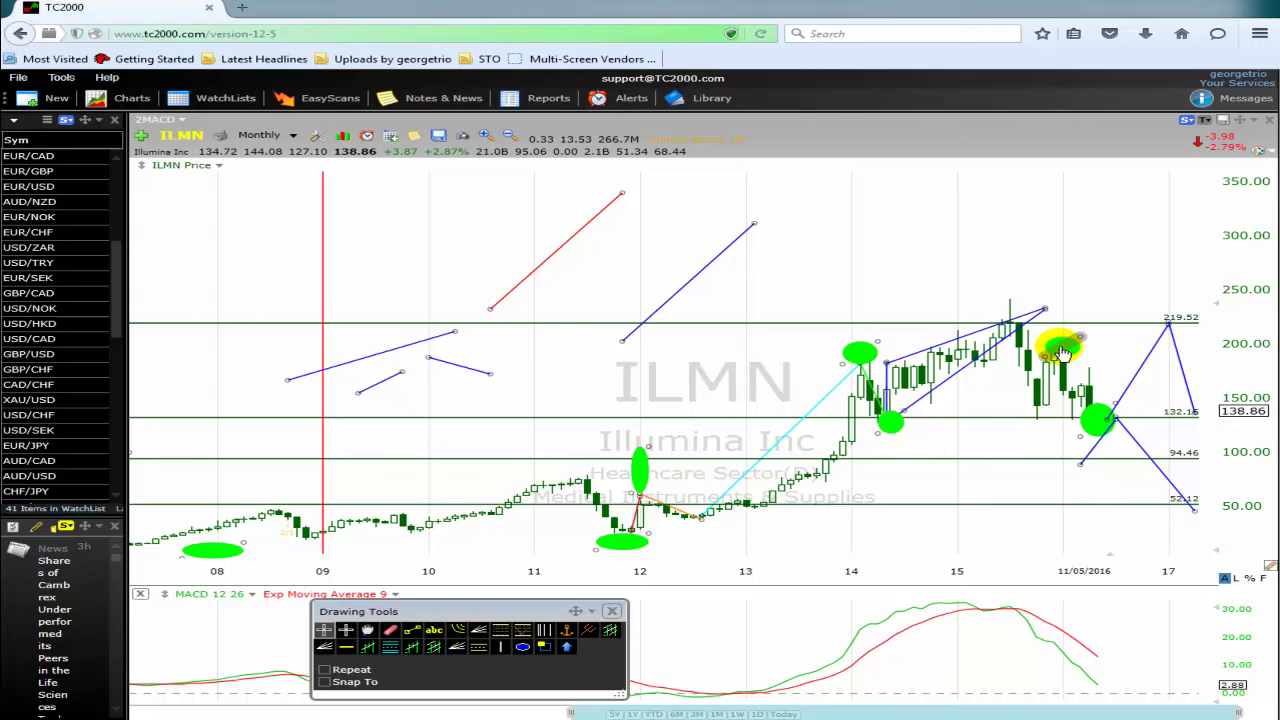
Step: Delete the green ellipse at the high near the start of 2016 and the one over the latest price bars
mouse_move(1062, 350)
right_click(1064, 355)
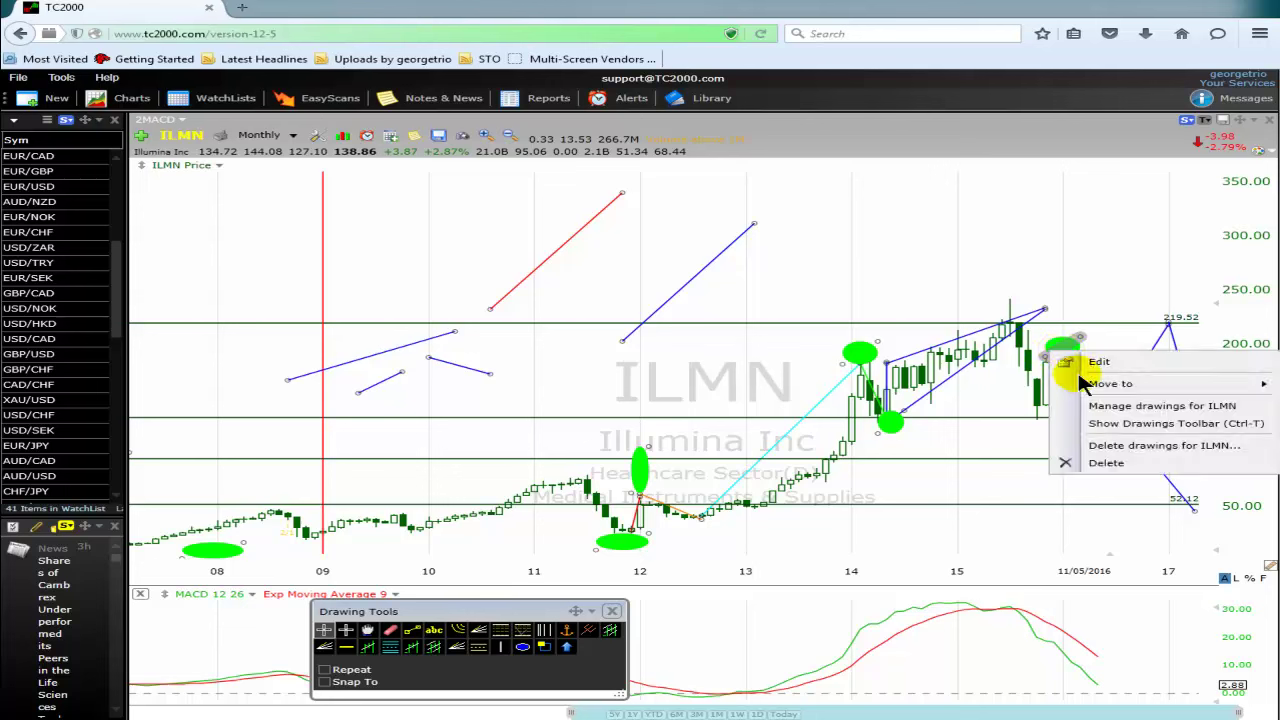
left_click(1107, 464)
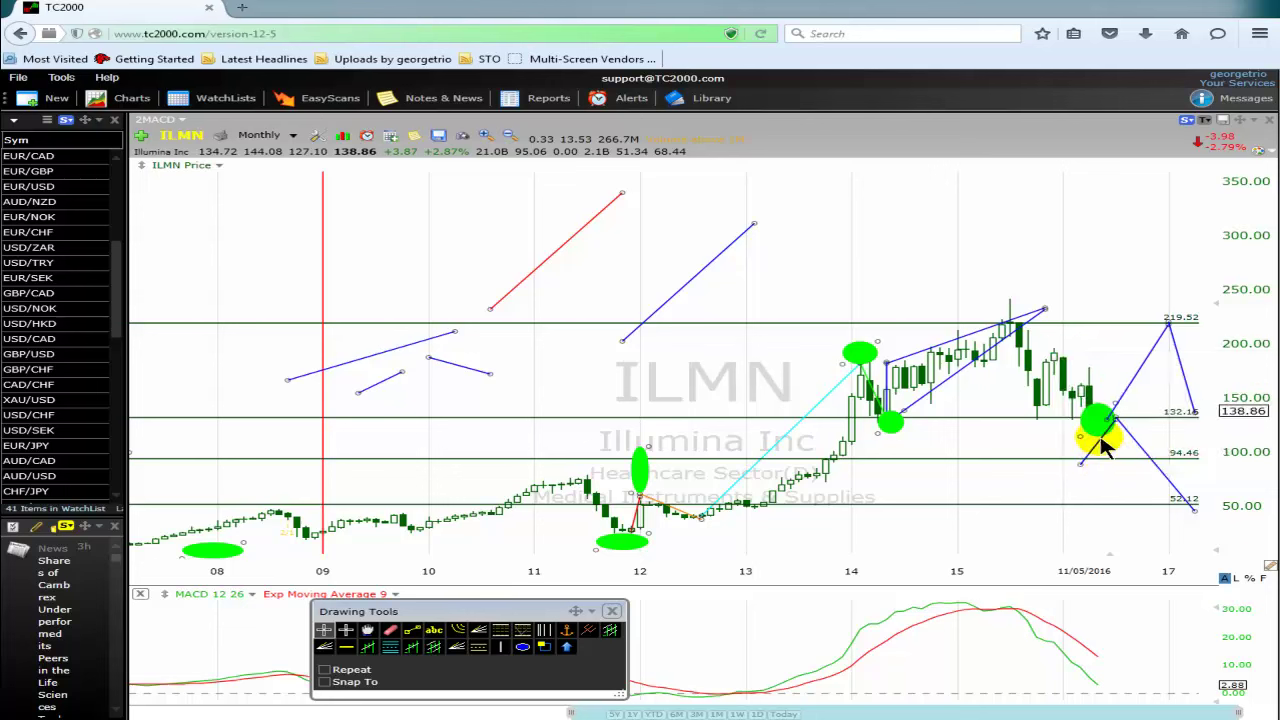
left_click(1100, 421)
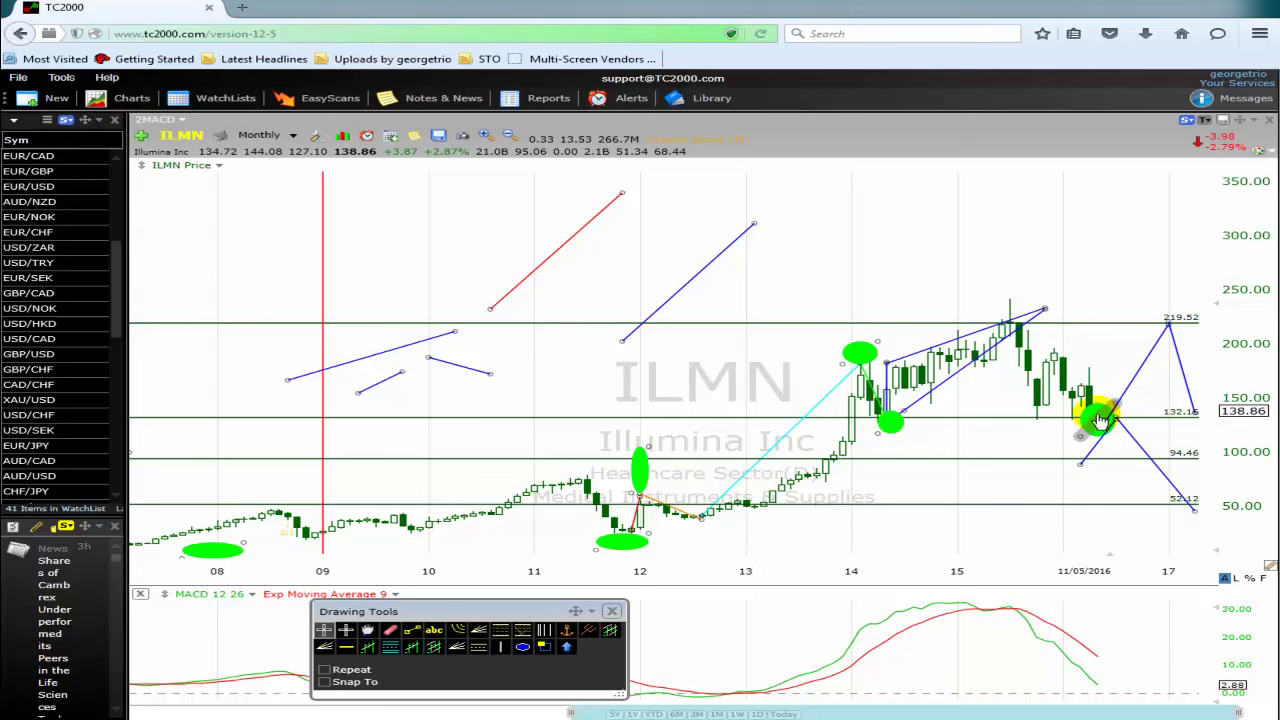
right_click(1100, 421)
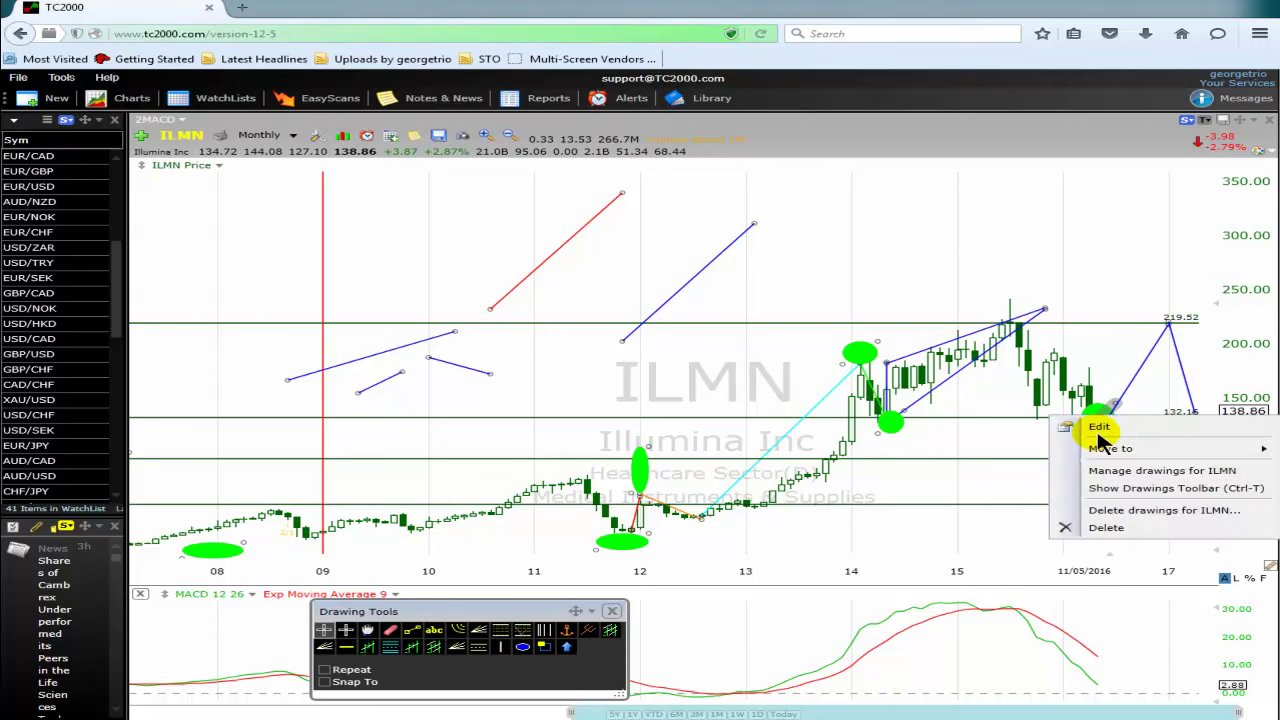
left_click(1114, 529)
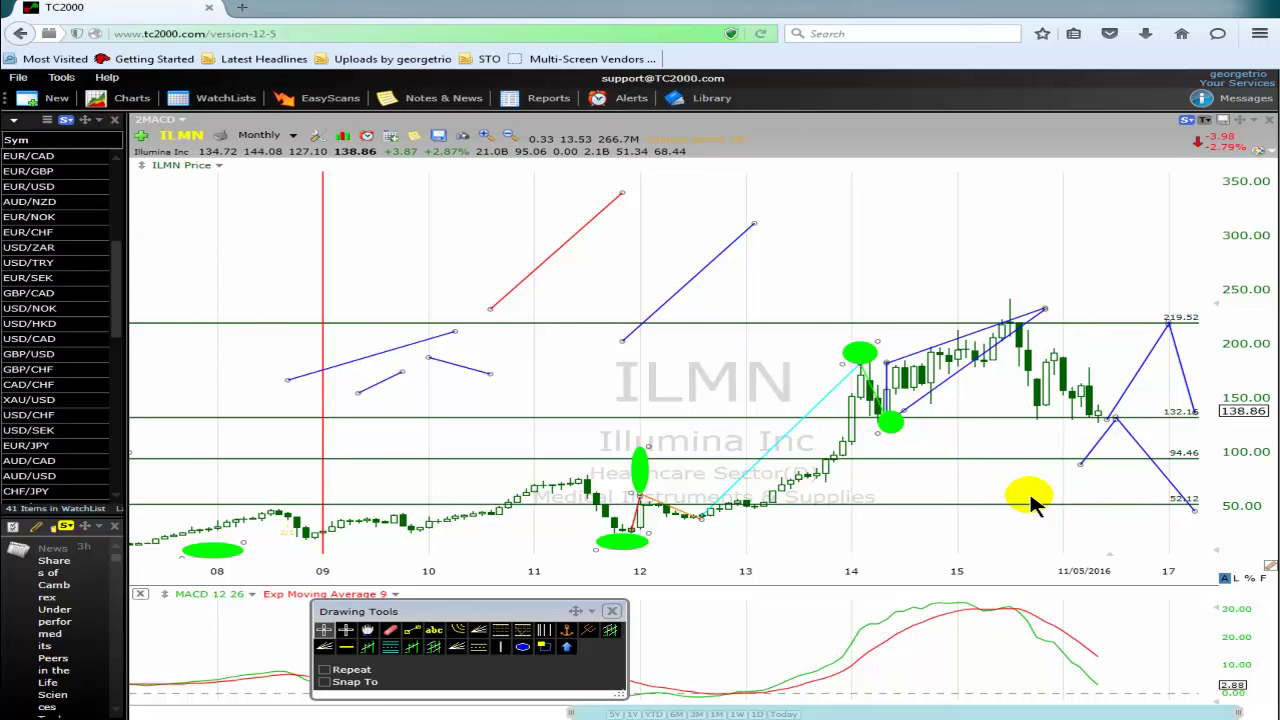
Step: Delete the short rising trend line just below the latest price bars
left_click(1100, 441)
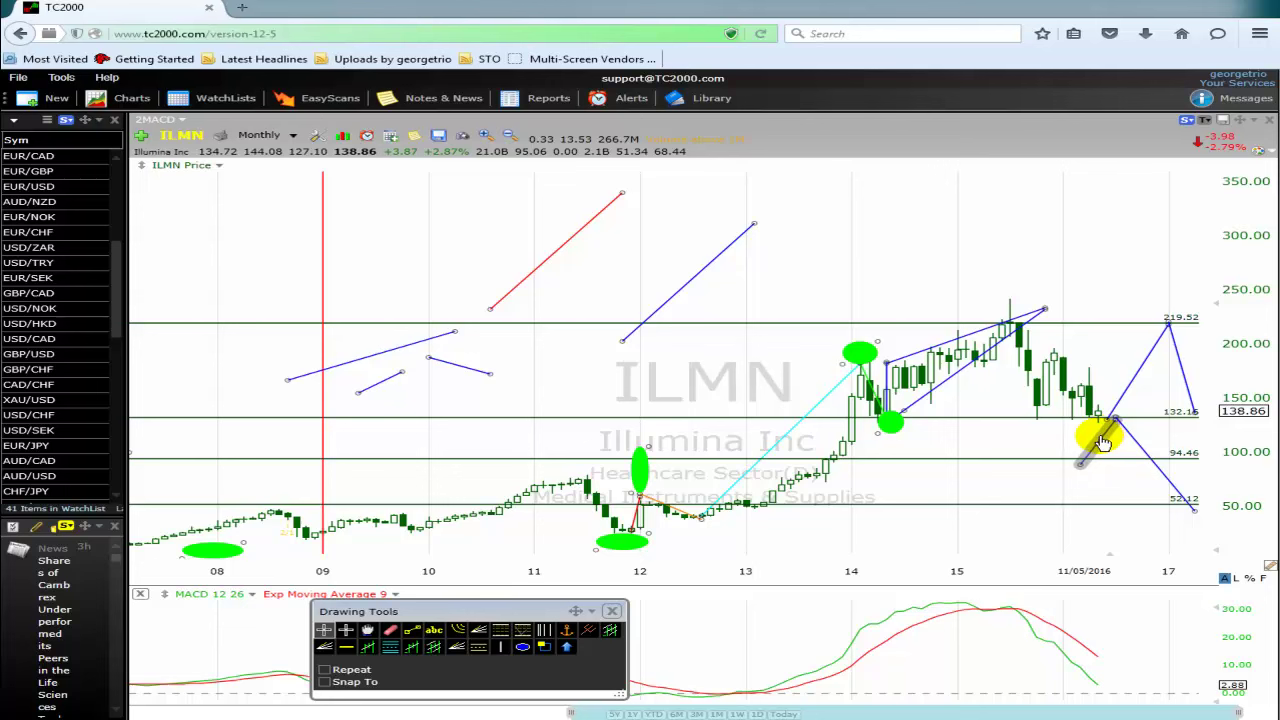
mouse_move(1100, 441)
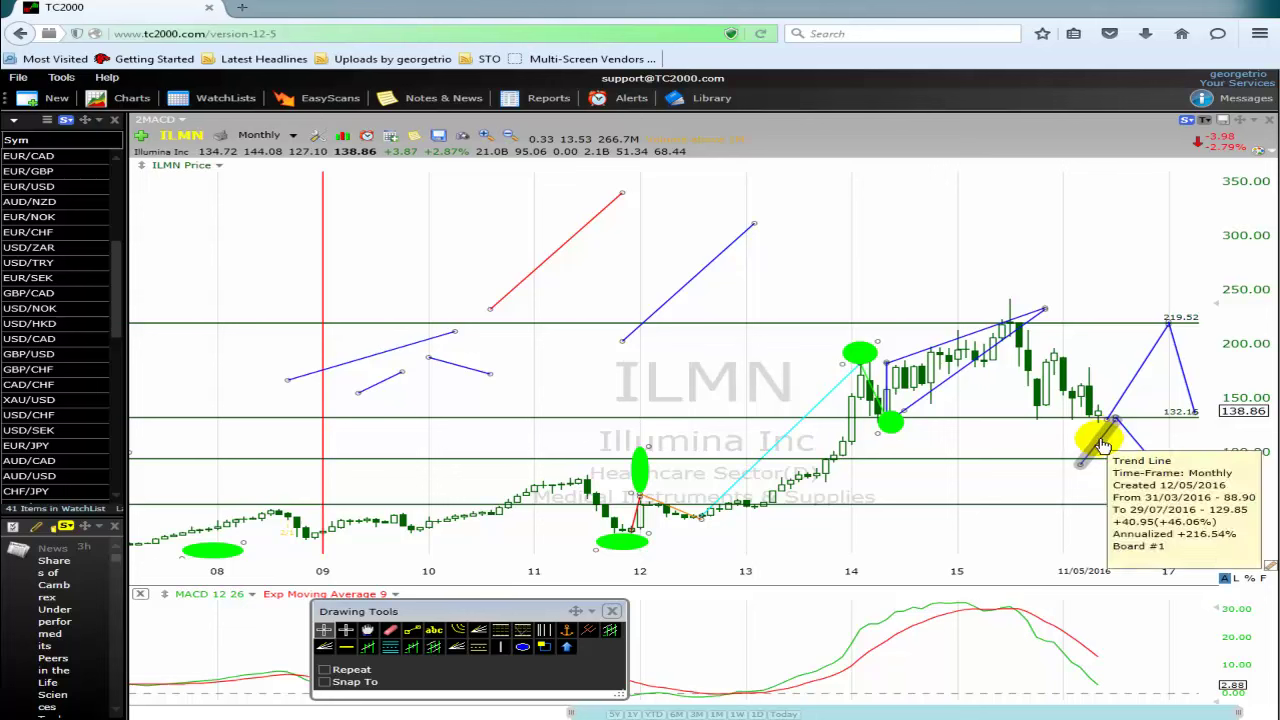
right_click(1100, 444)
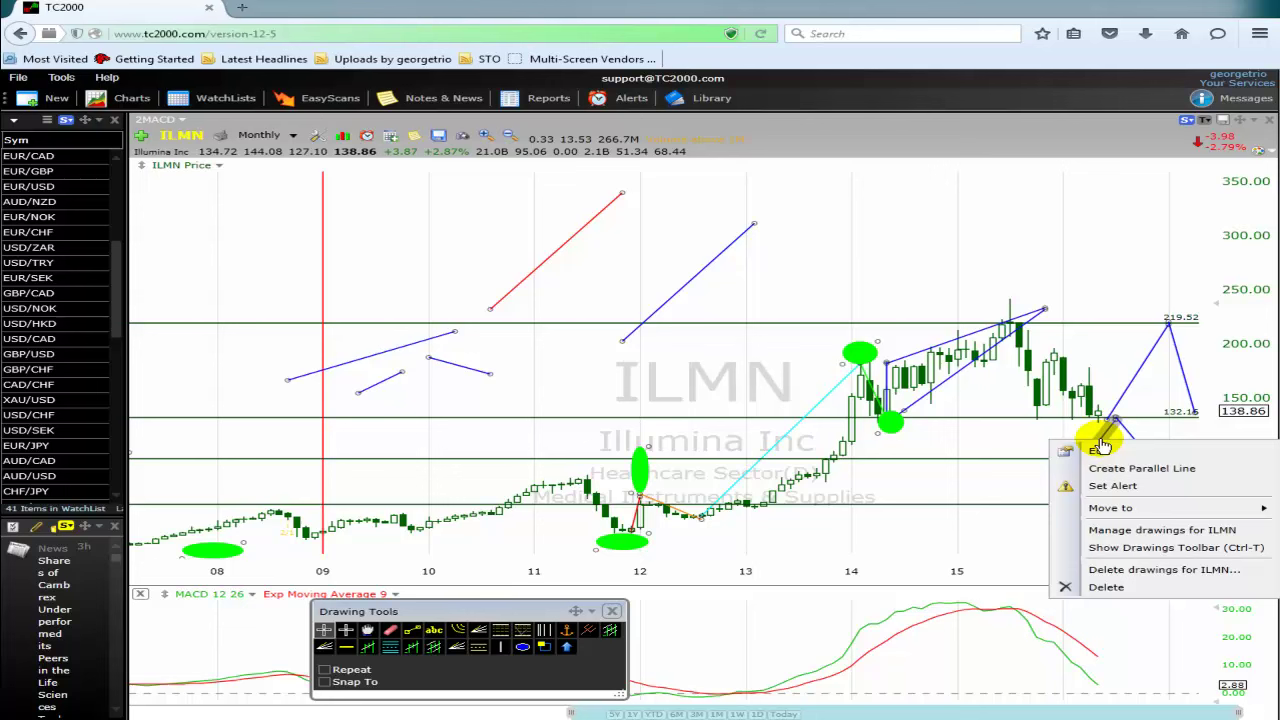
left_click(1109, 588)
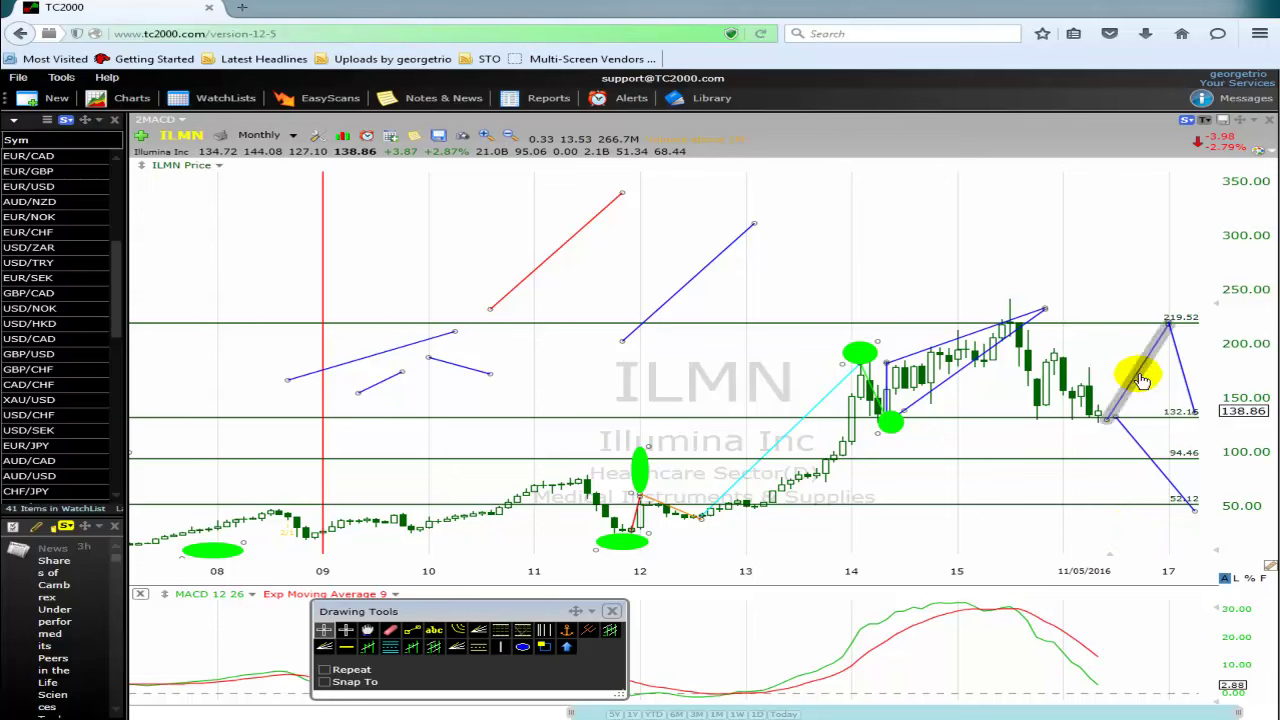
right_click(1140, 378)
left_click(960, 437)
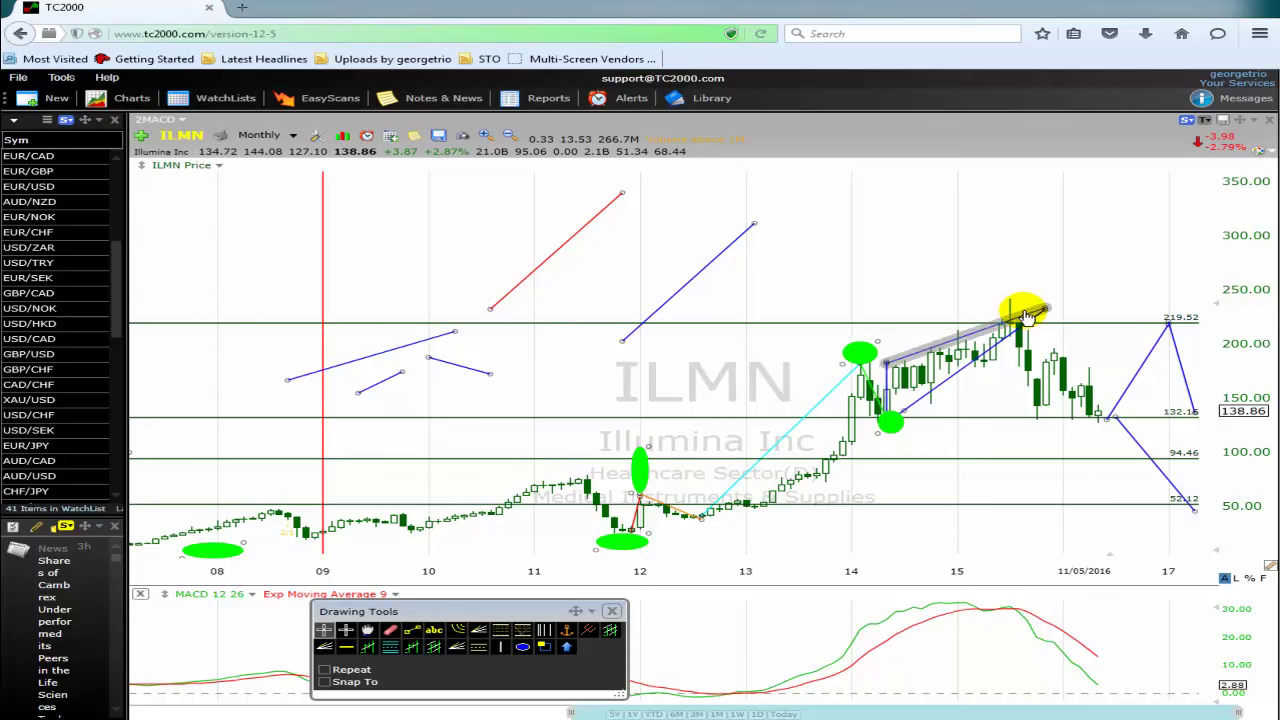
mouse_move(1027, 317)
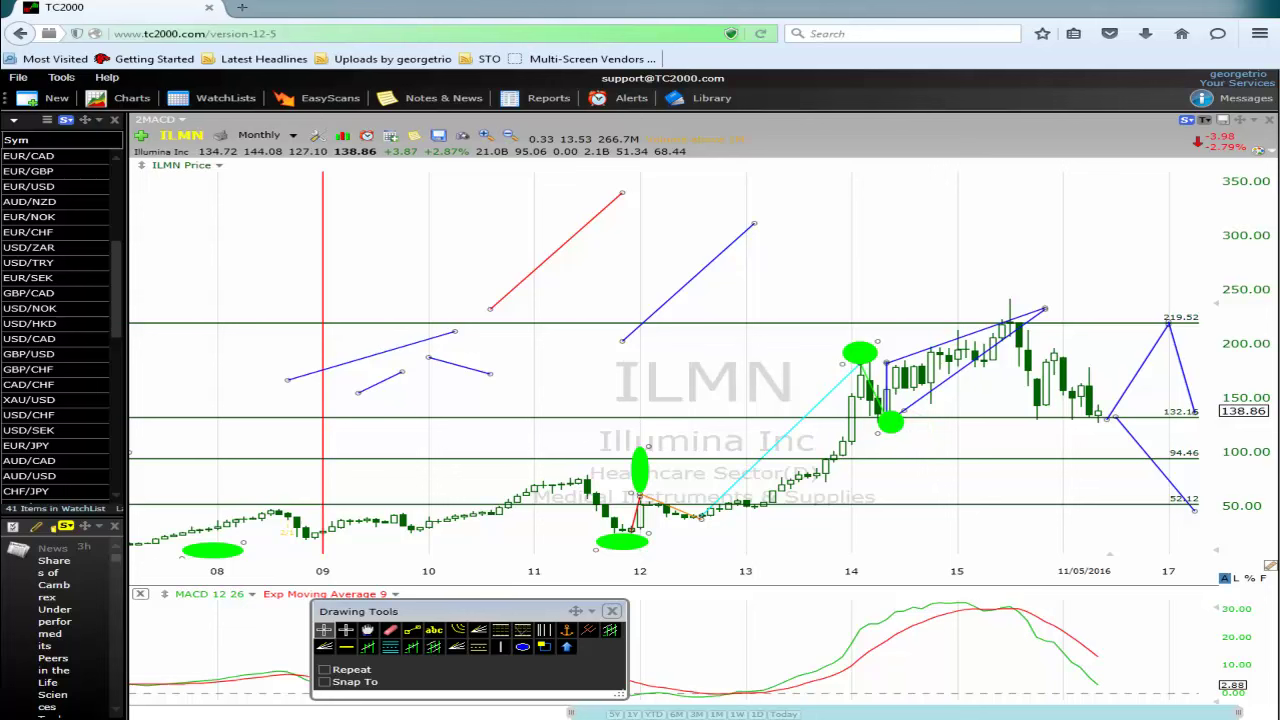
Step: Draw a small green ellipse below the latest price bars and move it onto the 132.16 level
left_click(414, 630)
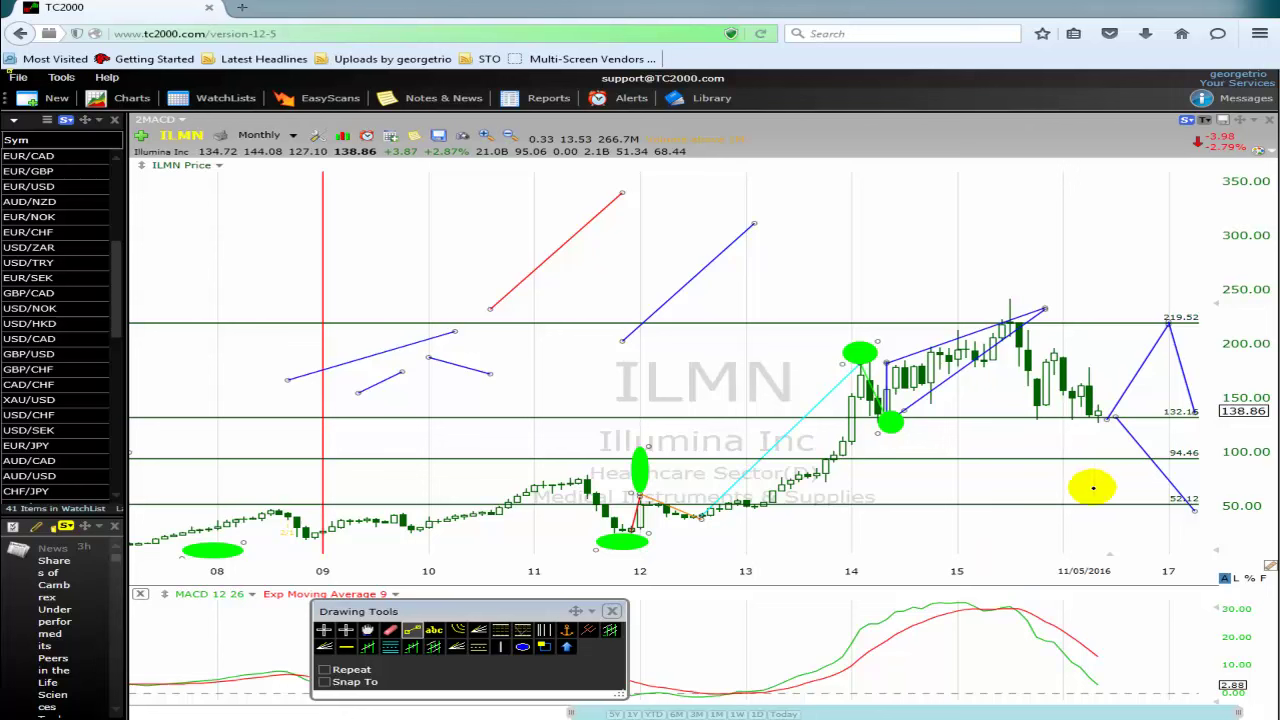
left_click(523, 648)
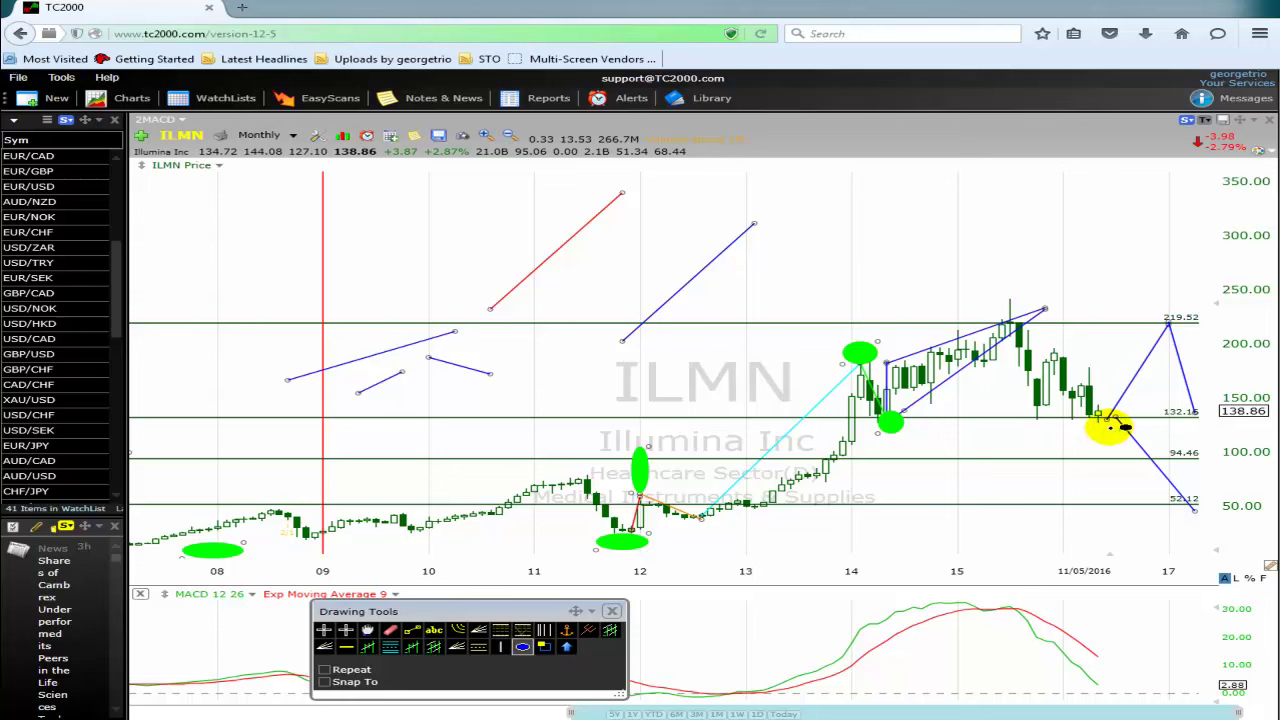
left_click_drag(1108, 424, 1062, 450)
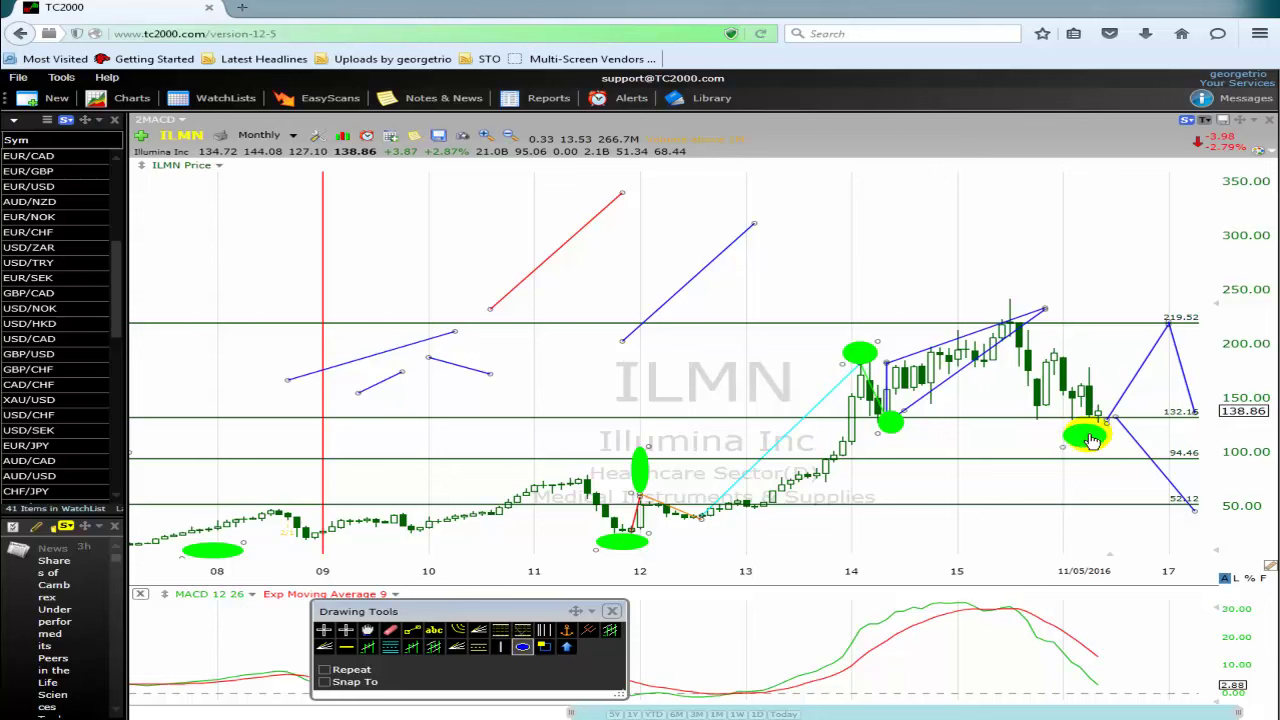
mouse_move(1098, 434)
left_mouse_down()
mouse_move(1114, 435)
mouse_move(1086, 434)
mouse_move(1101, 419)
left_mouse_up()
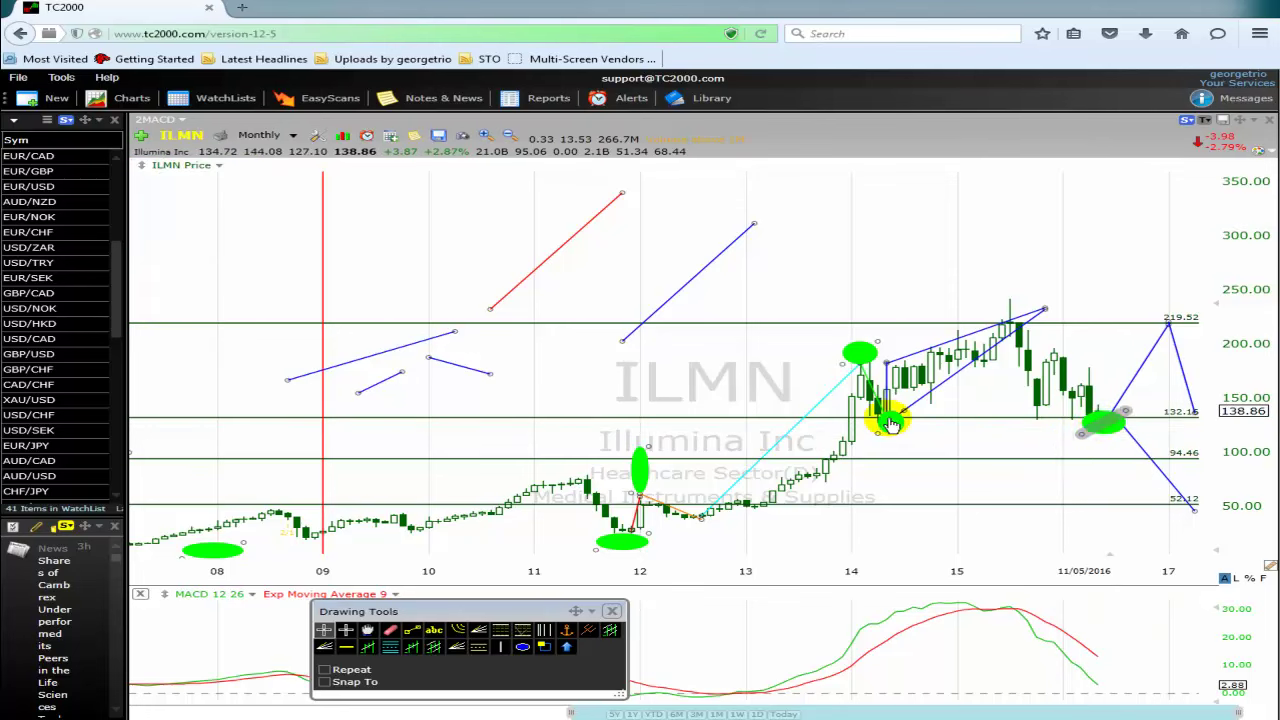
Step: Examine the rising wedge, the ellipse at the latest price bars, and the projected path between the 219.52 and 132.16 levels
left_click(940, 358)
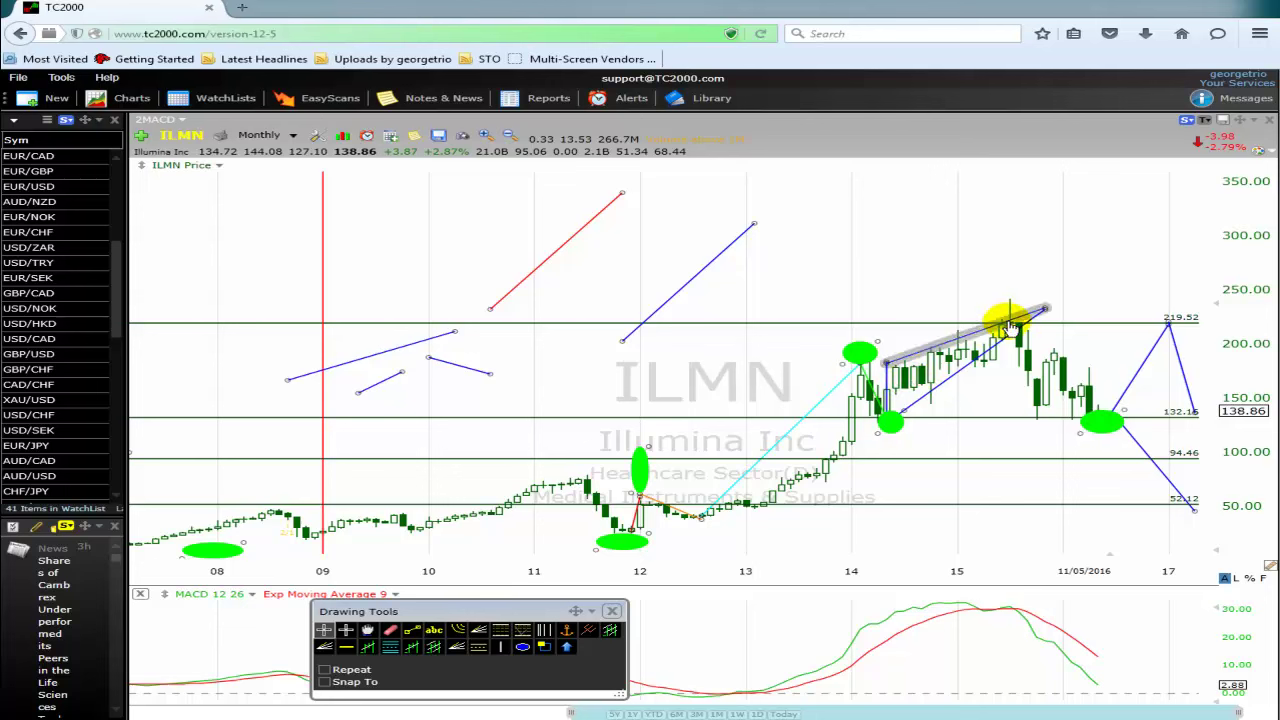
left_click(1103, 424)
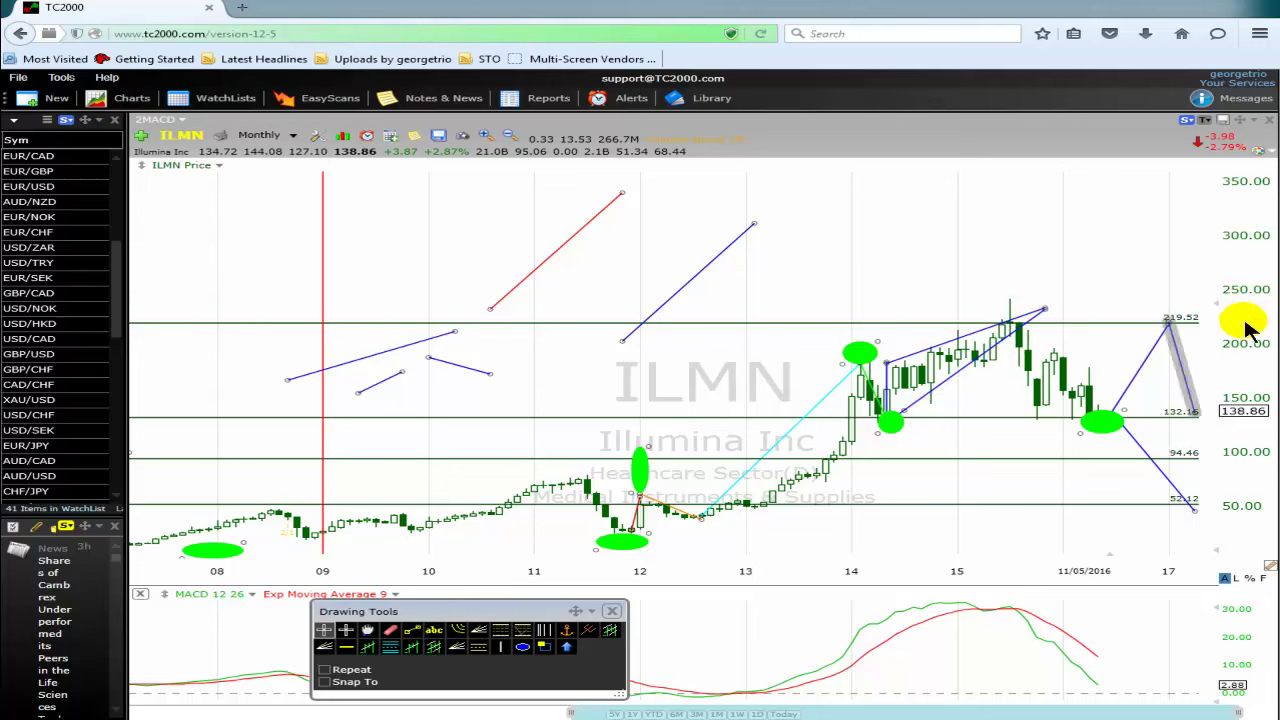
left_click(1177, 322)
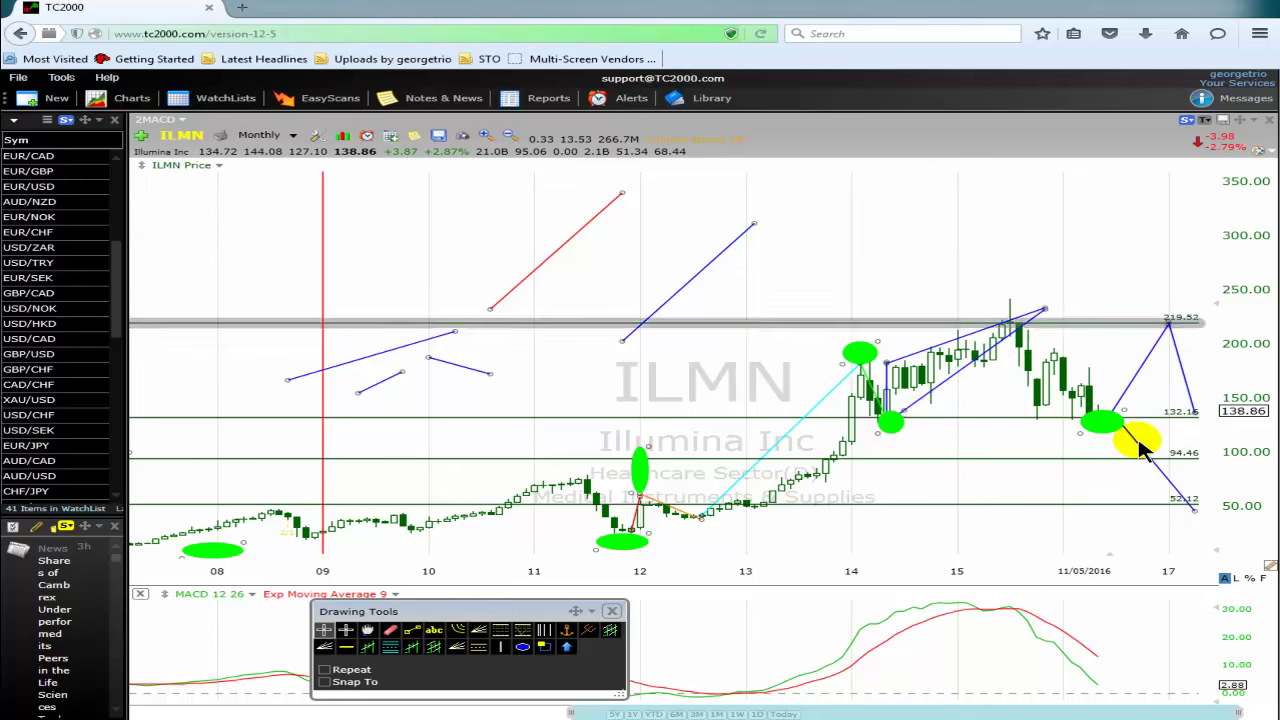
left_click(1180, 412)
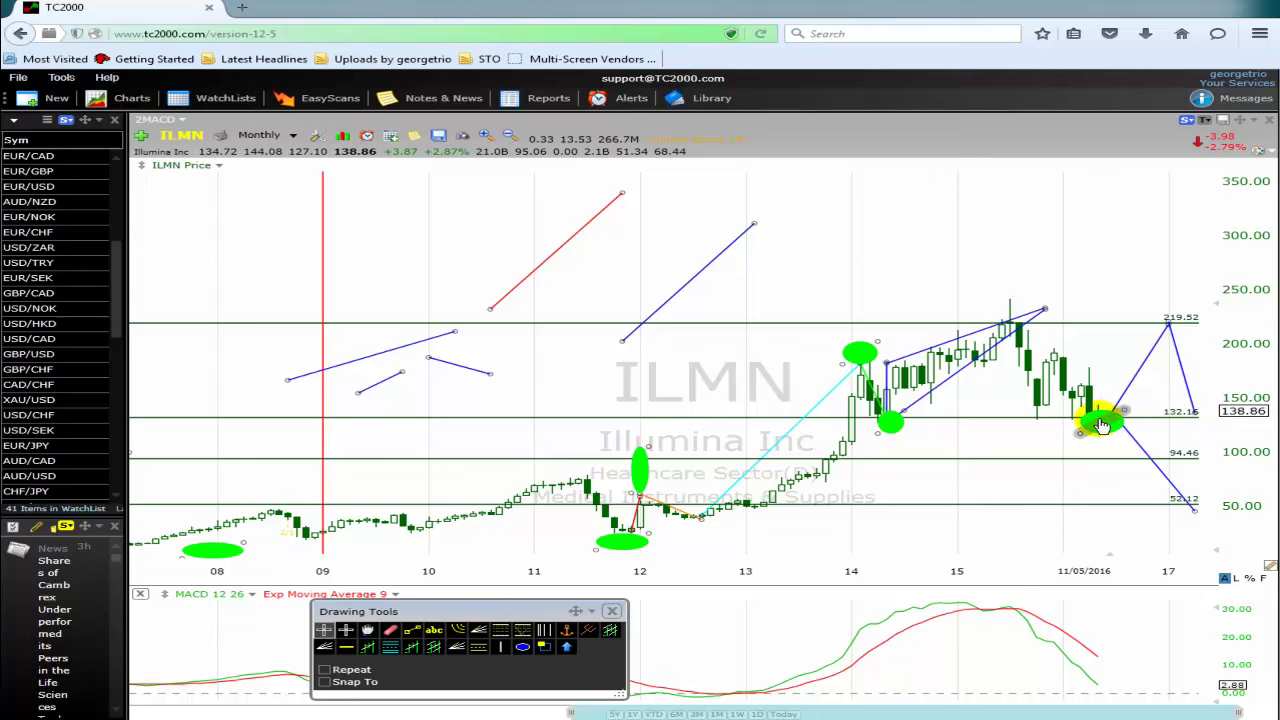
mouse_move(1101, 425)
mouse_move(1177, 425)
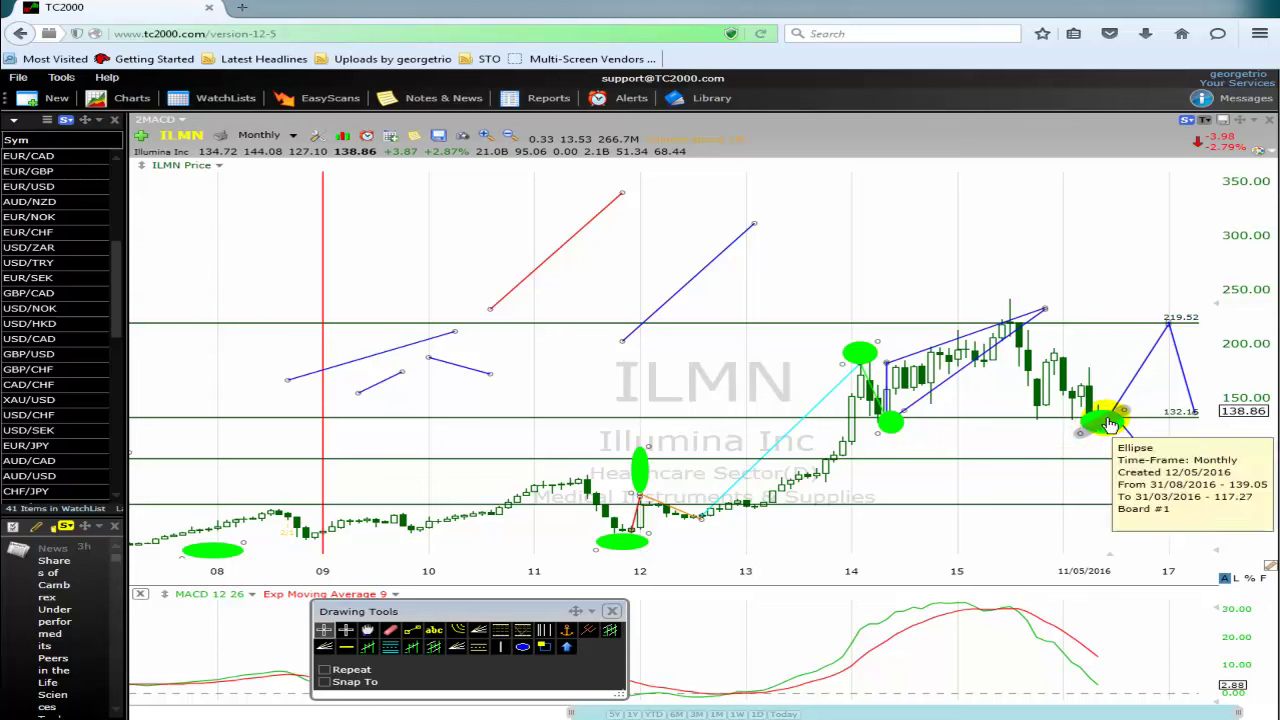
left_click_drag(1143, 424, 1104, 425)
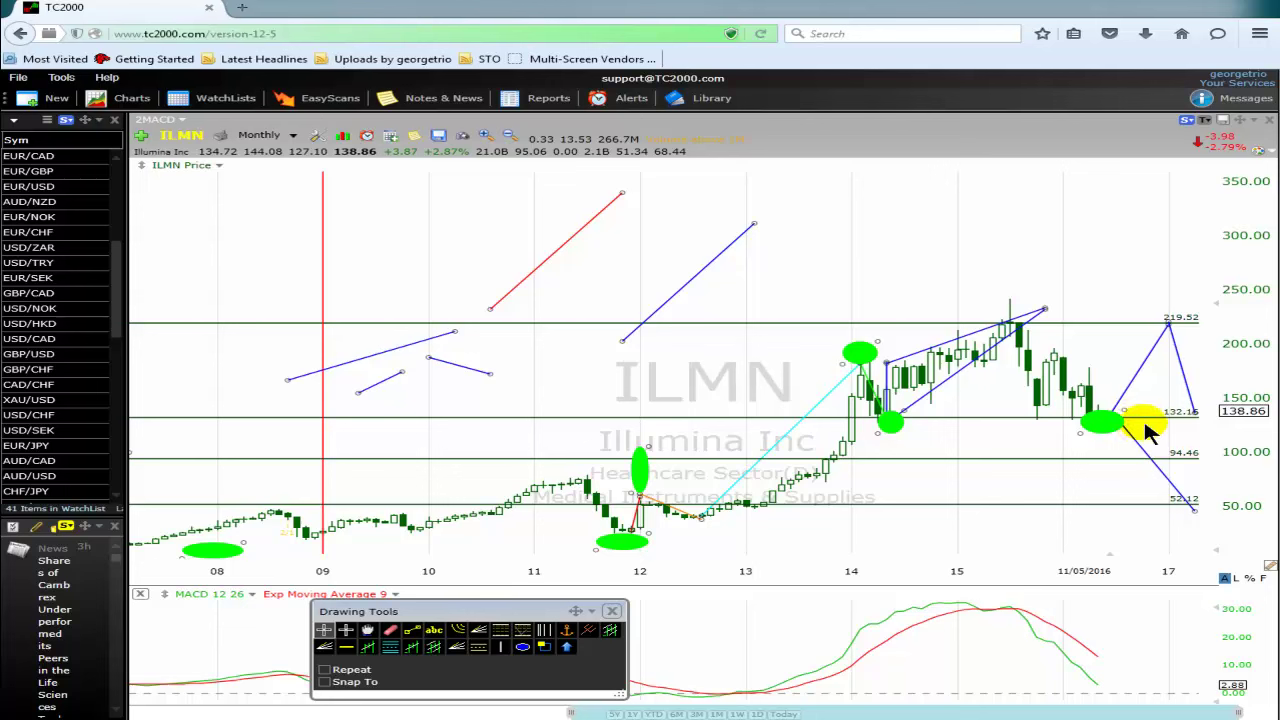
mouse_move(1146, 428)
Step: Draw a large green ellipse over the mid-2015 price high and a second one over the lower high near early 2016
left_click(522, 647)
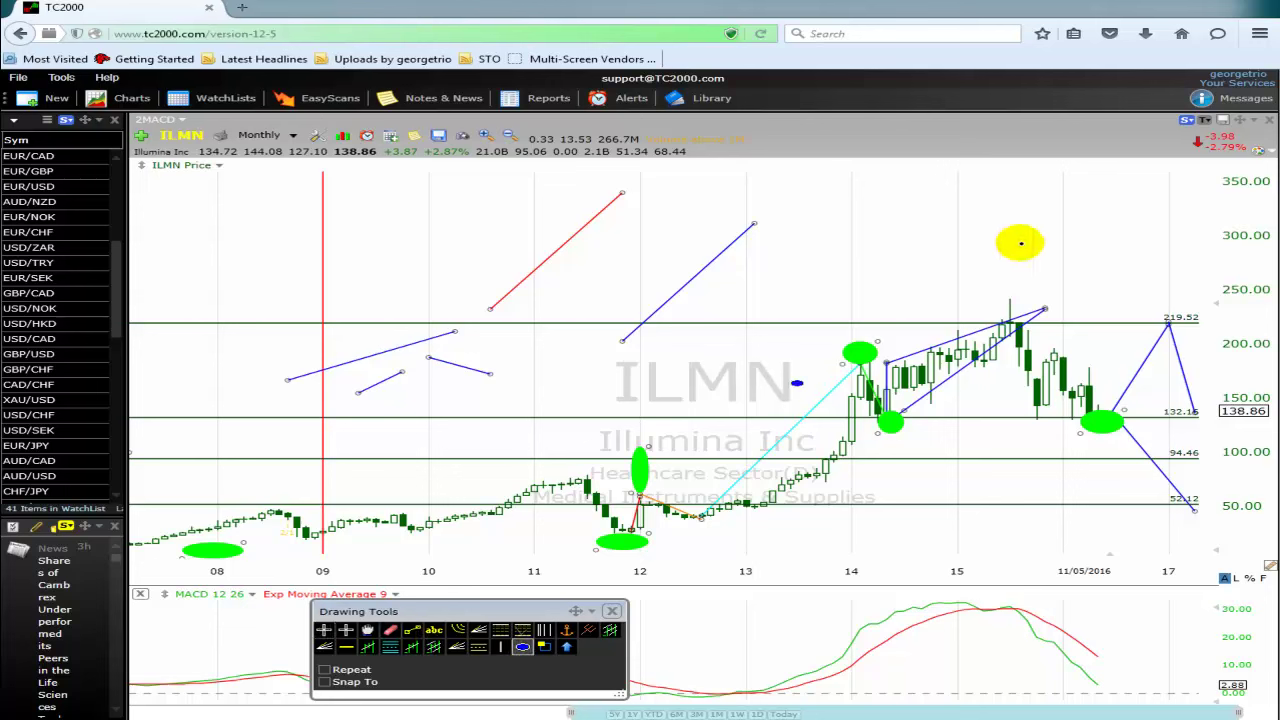
left_click_drag(985, 308, 973, 306)
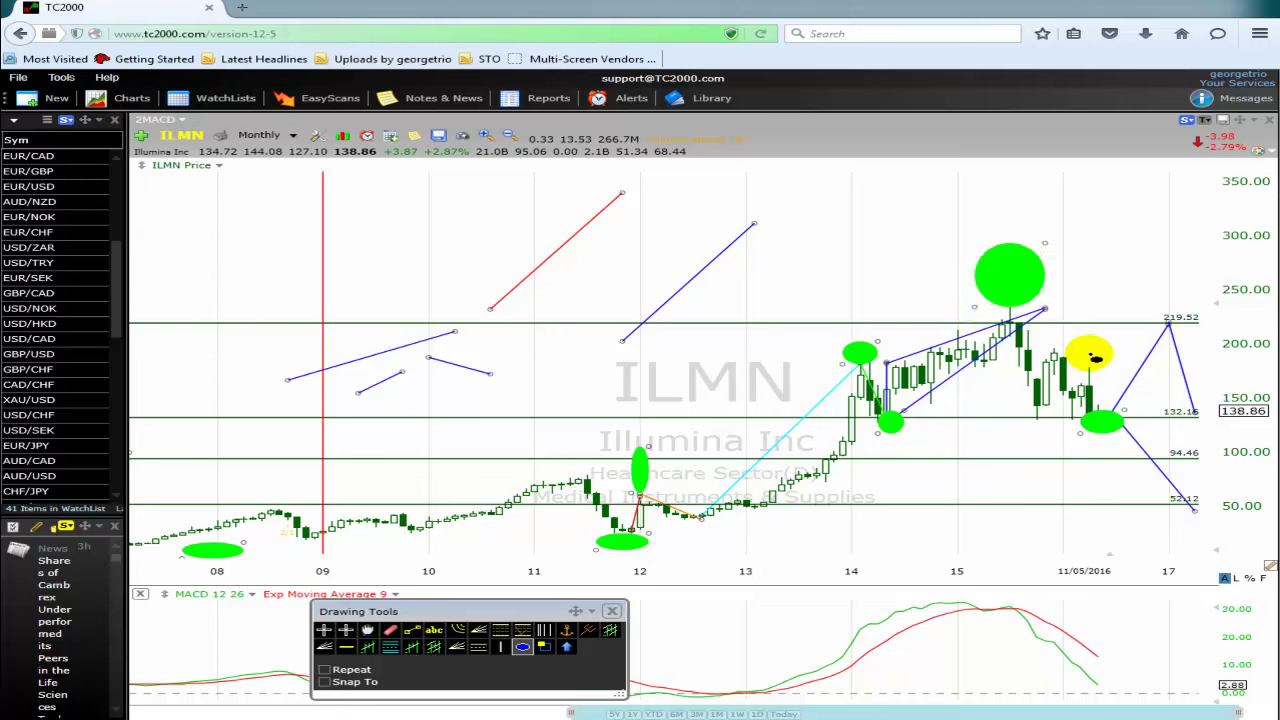
left_click(1116, 336)
mouse_move(1049, 360)
left_mouse_down()
mouse_move(1051, 371)
mouse_move(1023, 374)
mouse_move(1045, 374)
left_mouse_up()
left_click(1098, 394)
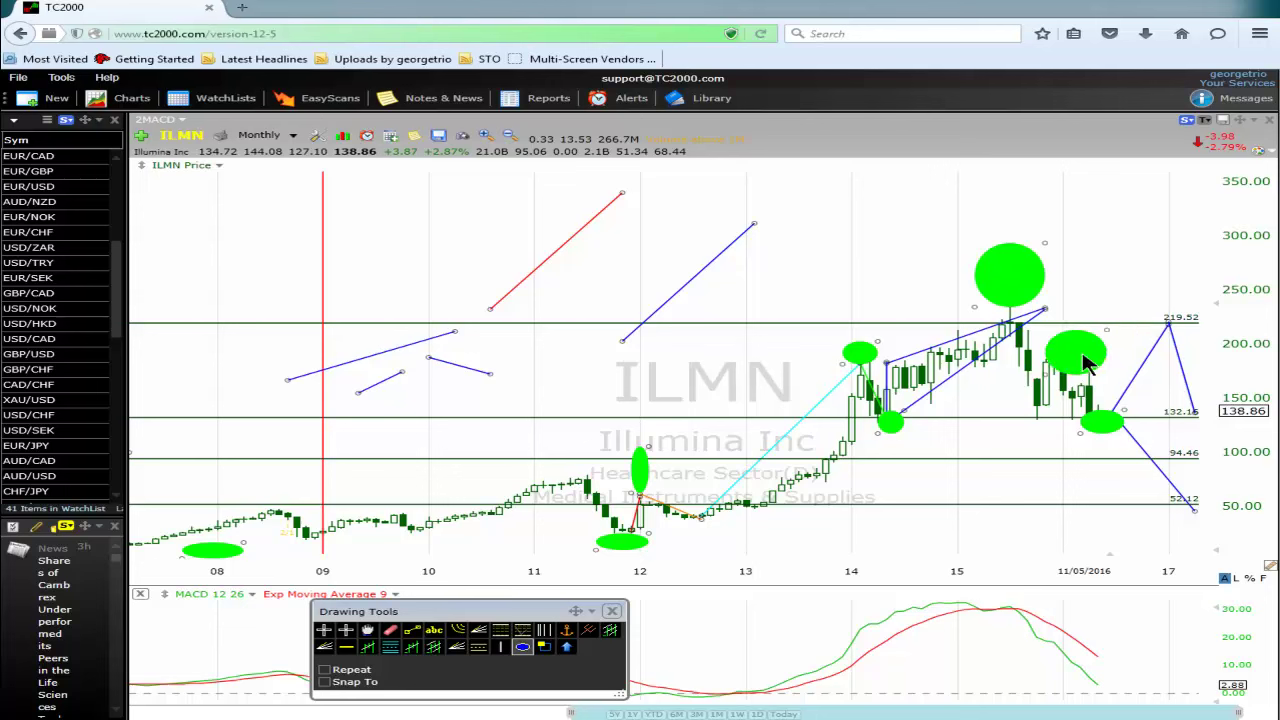
Step: Reshape the early-2016 ellipse and move it just above the lower high at the 219.52 level
left_click_drag(1109, 332, 1155, 335)
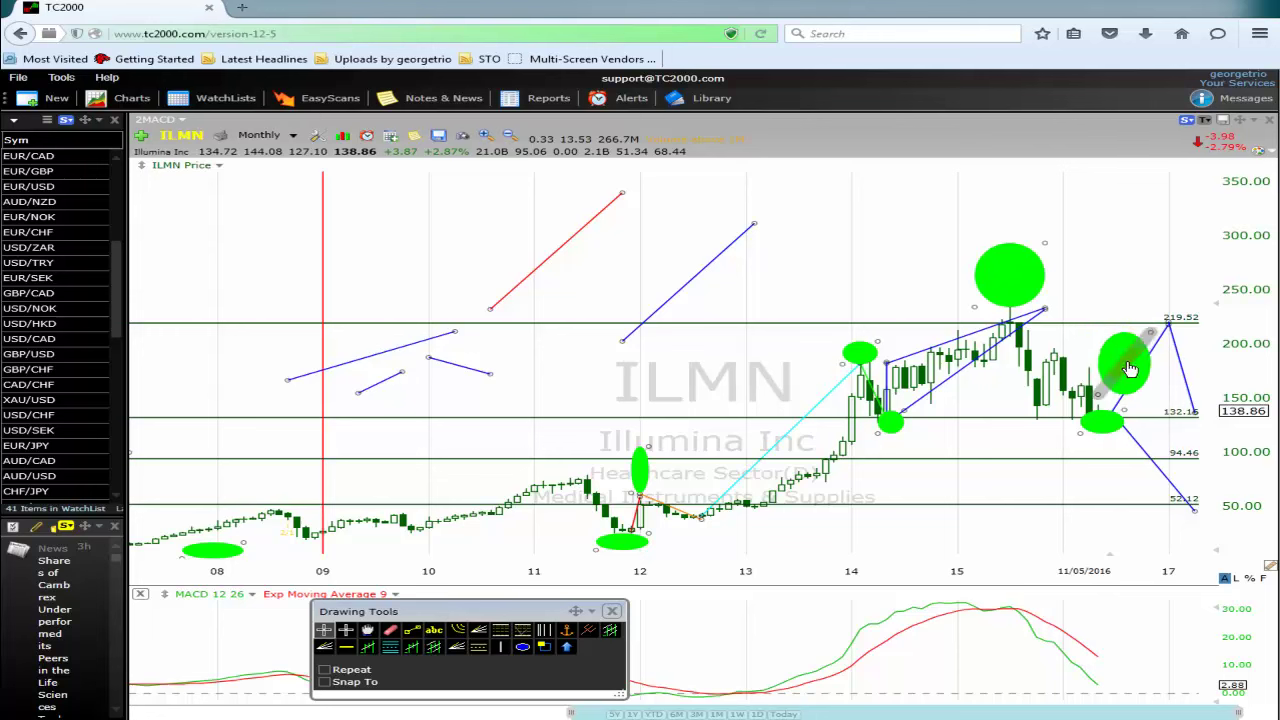
left_click(1071, 316)
mouse_move(1071, 318)
left_mouse_down()
mouse_move(1131, 362)
mouse_move(1063, 334)
mouse_move(1089, 306)
mouse_move(1080, 300)
mouse_move(1080, 325)
left_mouse_up()
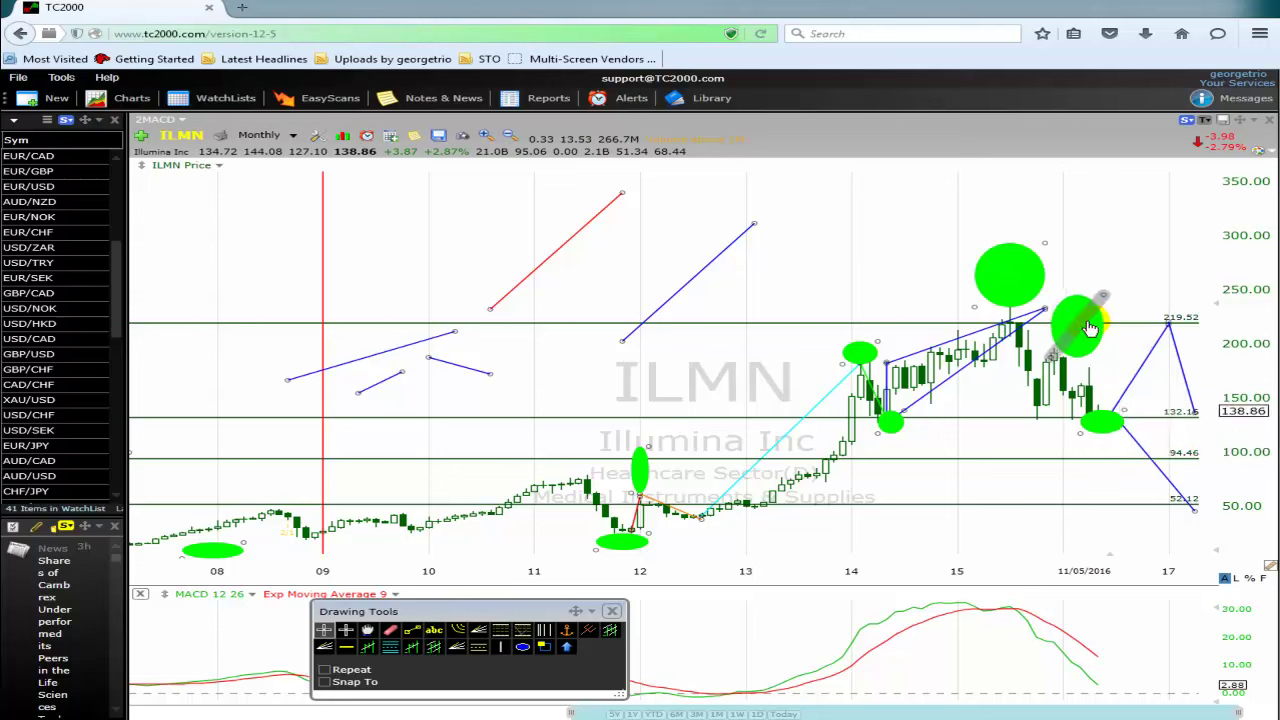
left_click(1005, 290)
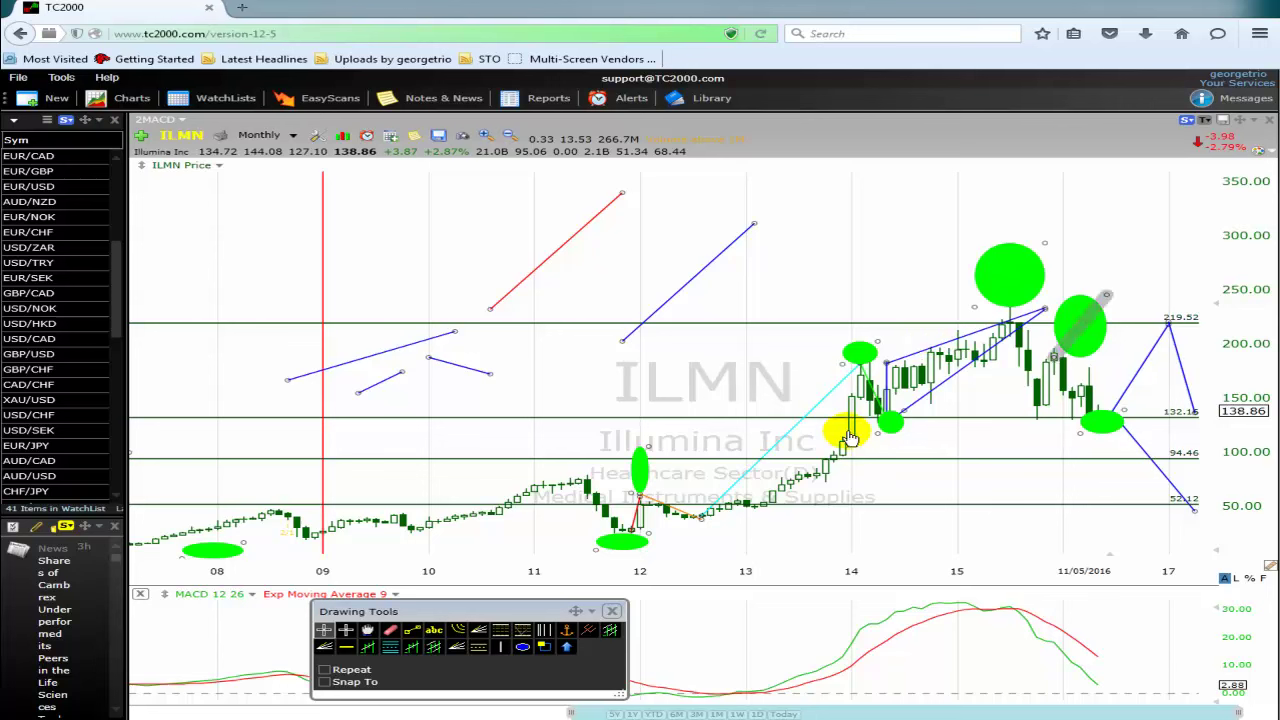
Step: Draw a vertical trend line at the start of 2015 spanning the 219.52 and 132.16 levels
left_click(503, 650)
left_click(502, 649)
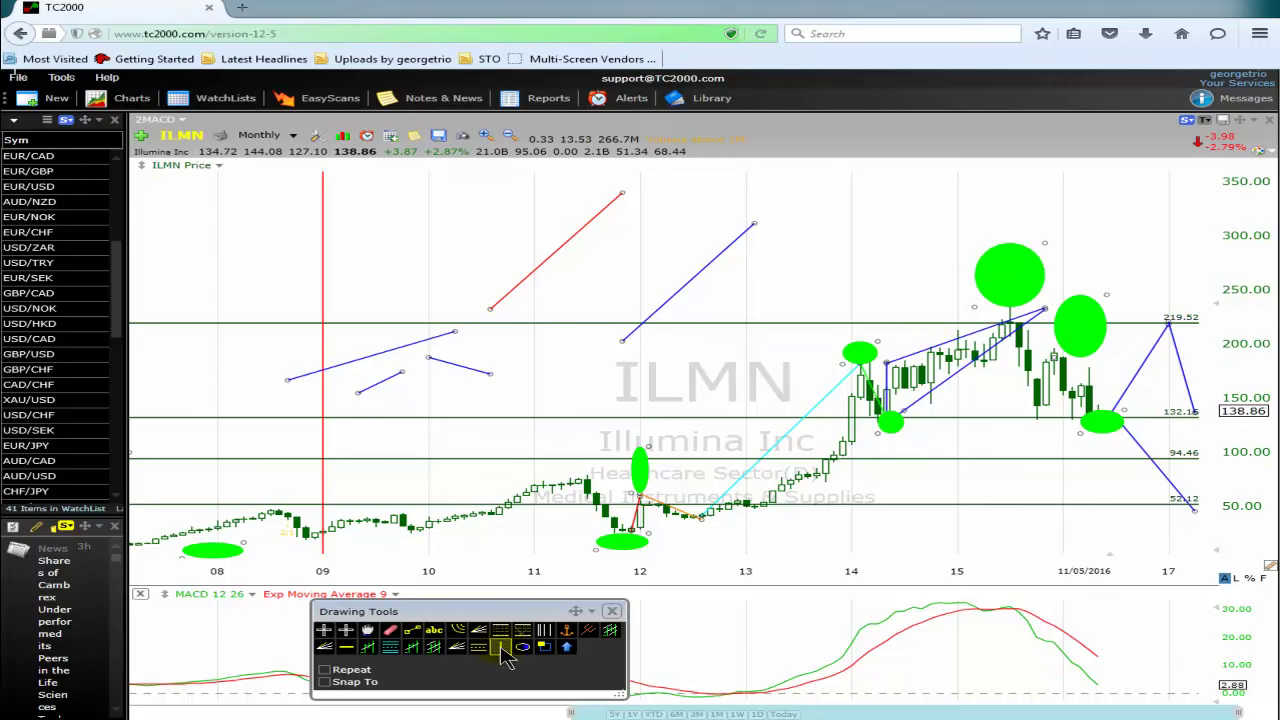
left_click_drag(1011, 334, 970, 312)
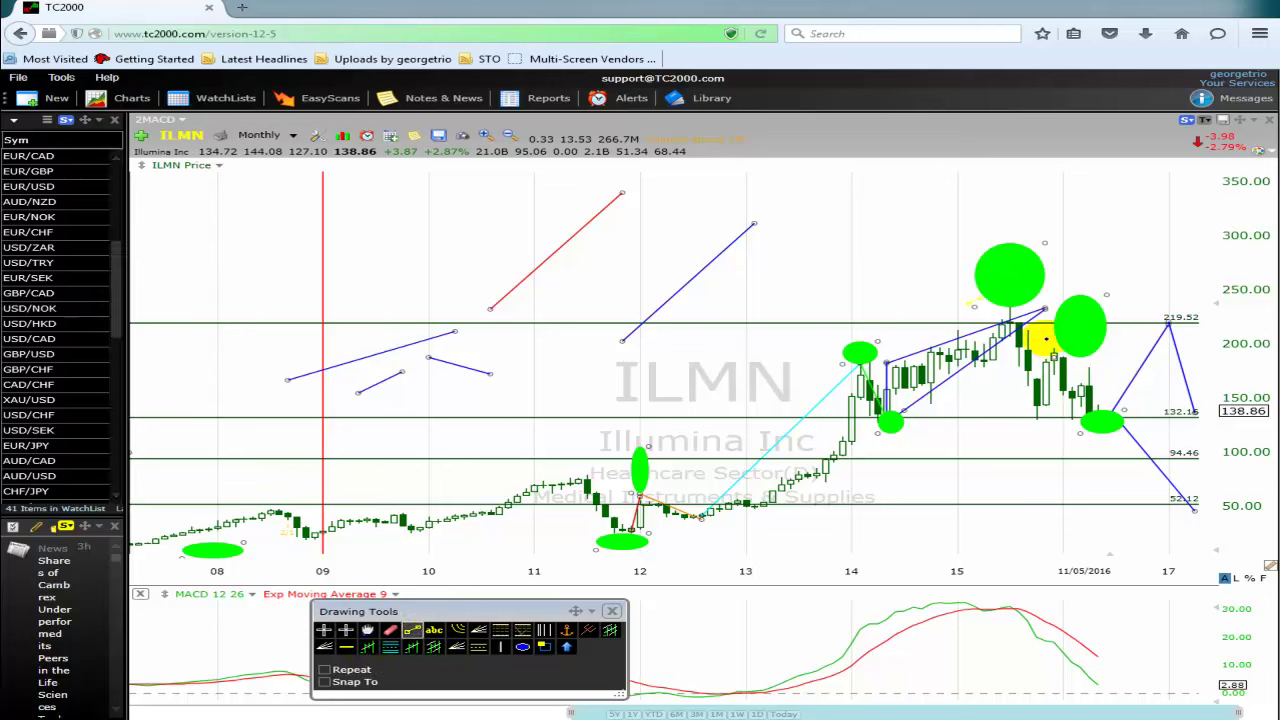
left_click(985, 323)
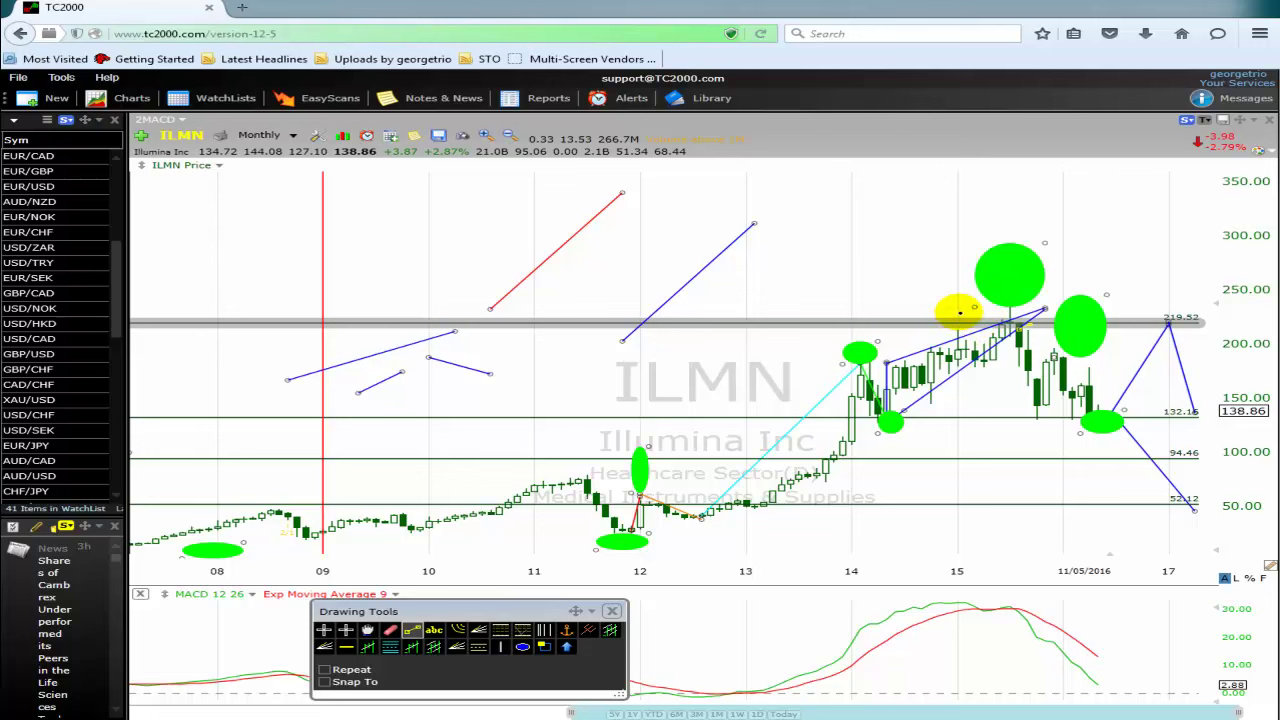
mouse_move(957, 307)
left_mouse_down()
mouse_move(948, 404)
mouse_move(973, 424)
mouse_move(956, 418)
left_mouse_up()
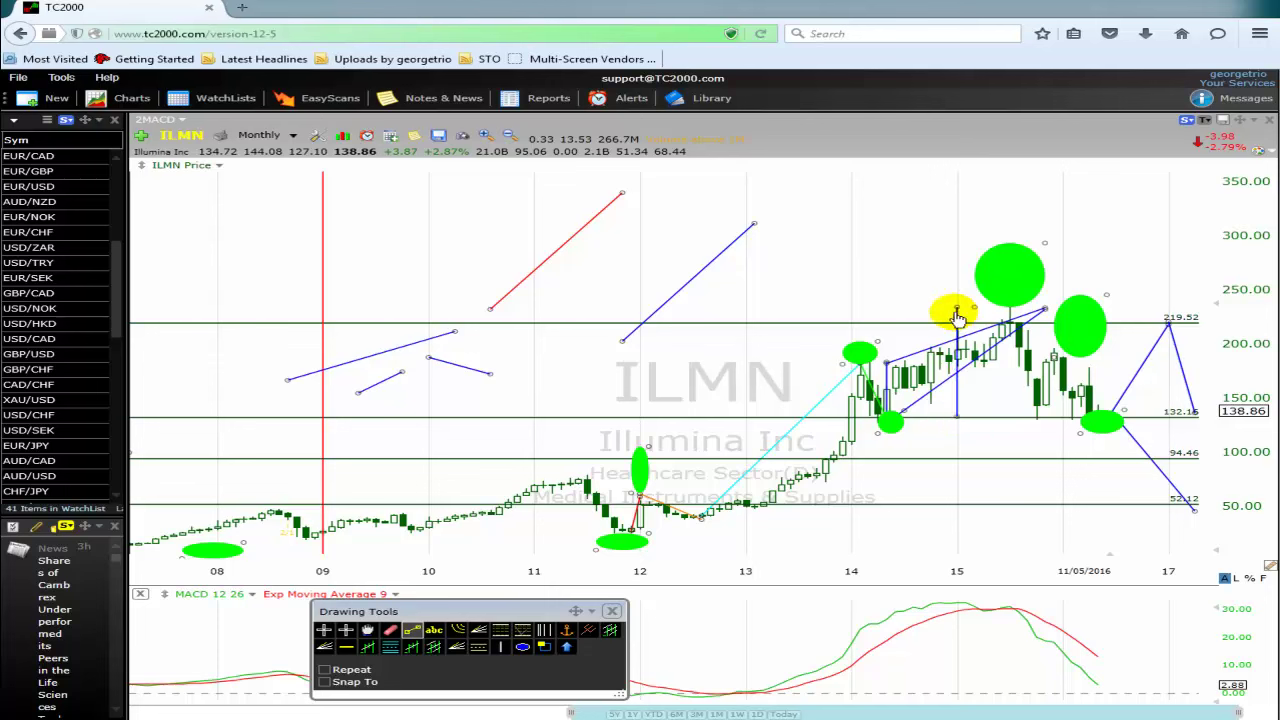
left_click_drag(957, 308, 948, 331)
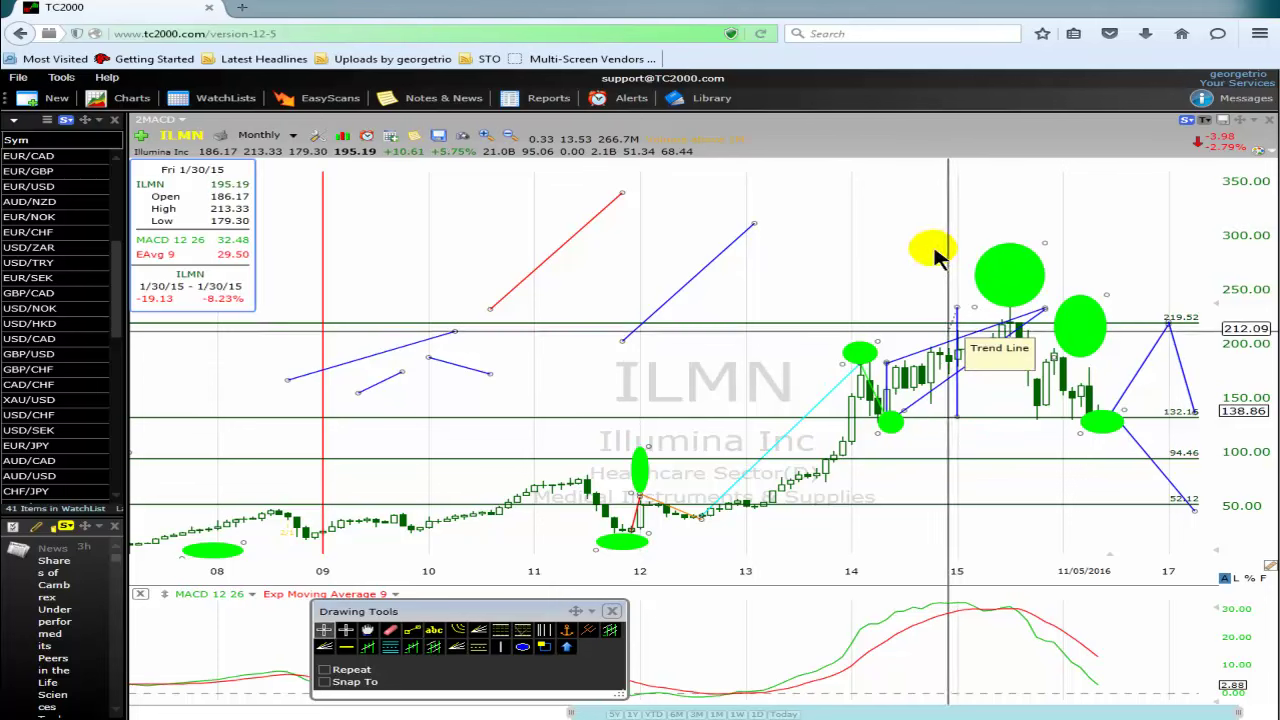
left_click(958, 320)
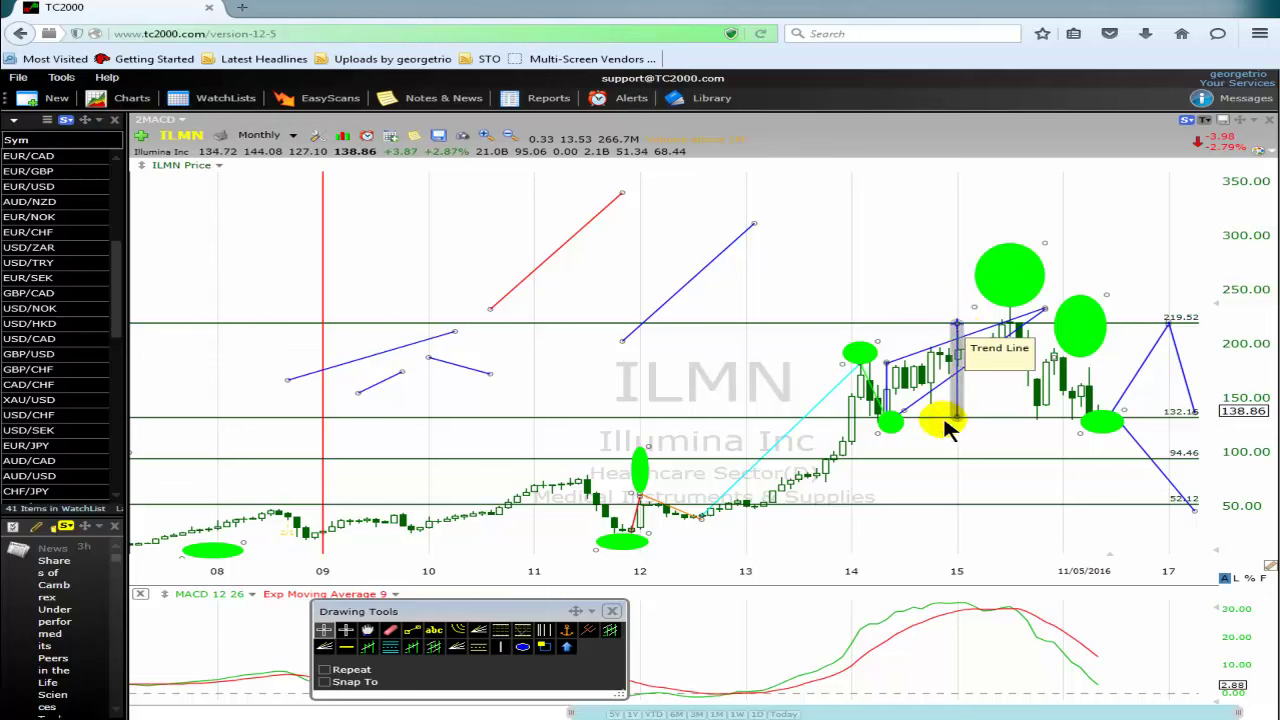
Step: Move the vertical trend line down to mid-2015 so that it spans from the 132.16 level to the 52.12 level
left_click(890, 419)
left_click(1114, 423)
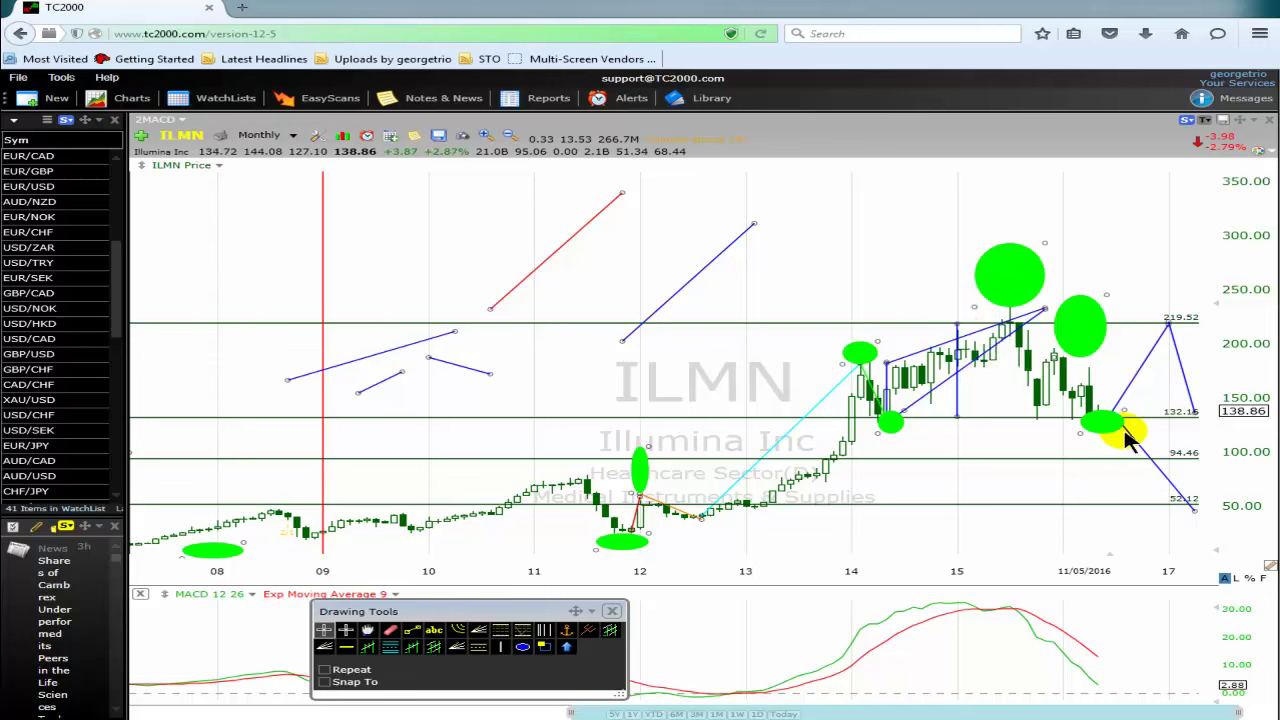
left_click_drag(952, 398, 1022, 487)
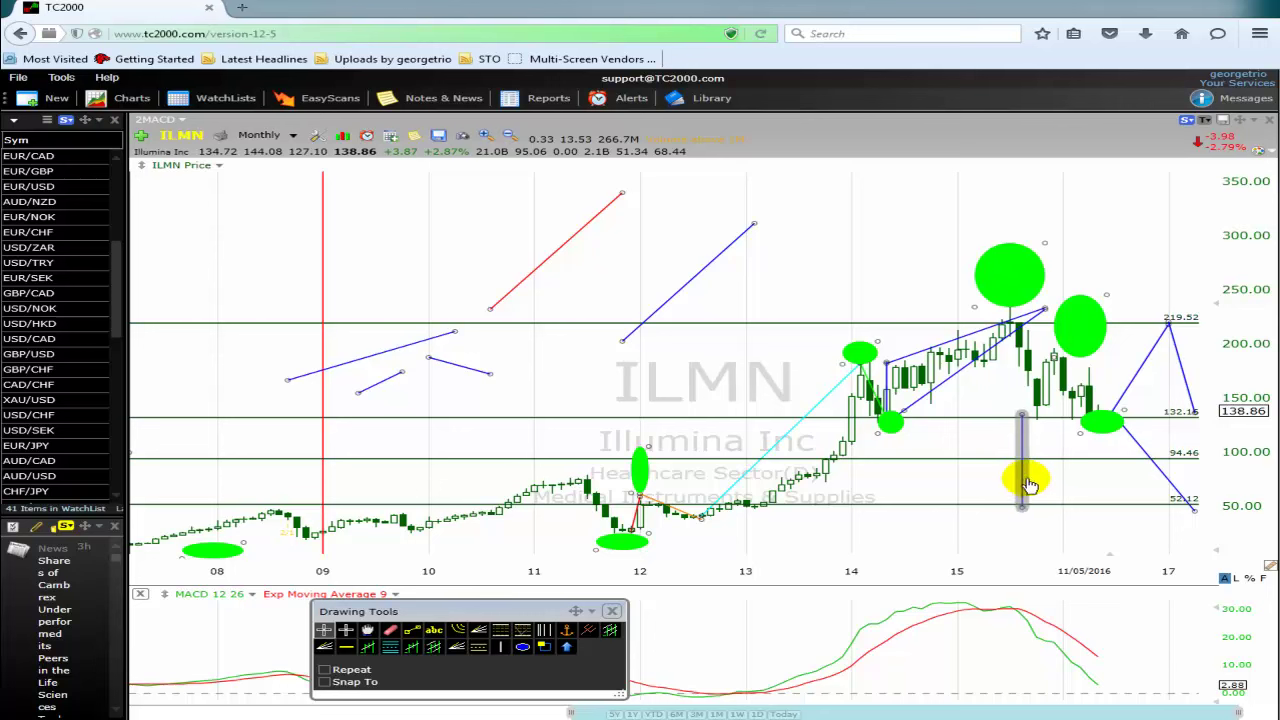
Step: Examine the 52.12 and 94.46 horizontal levels as downside targets and compare them with the 2014–2015 wedge
left_click(1180, 500)
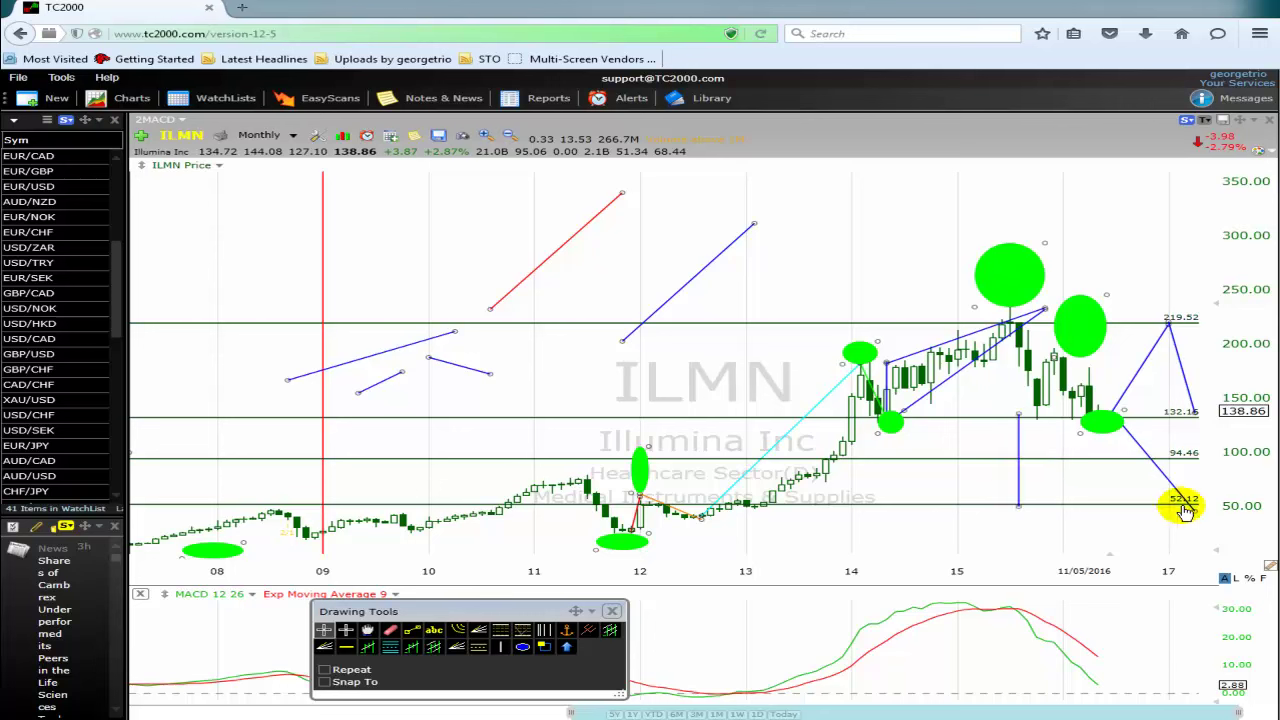
left_click(1177, 505)
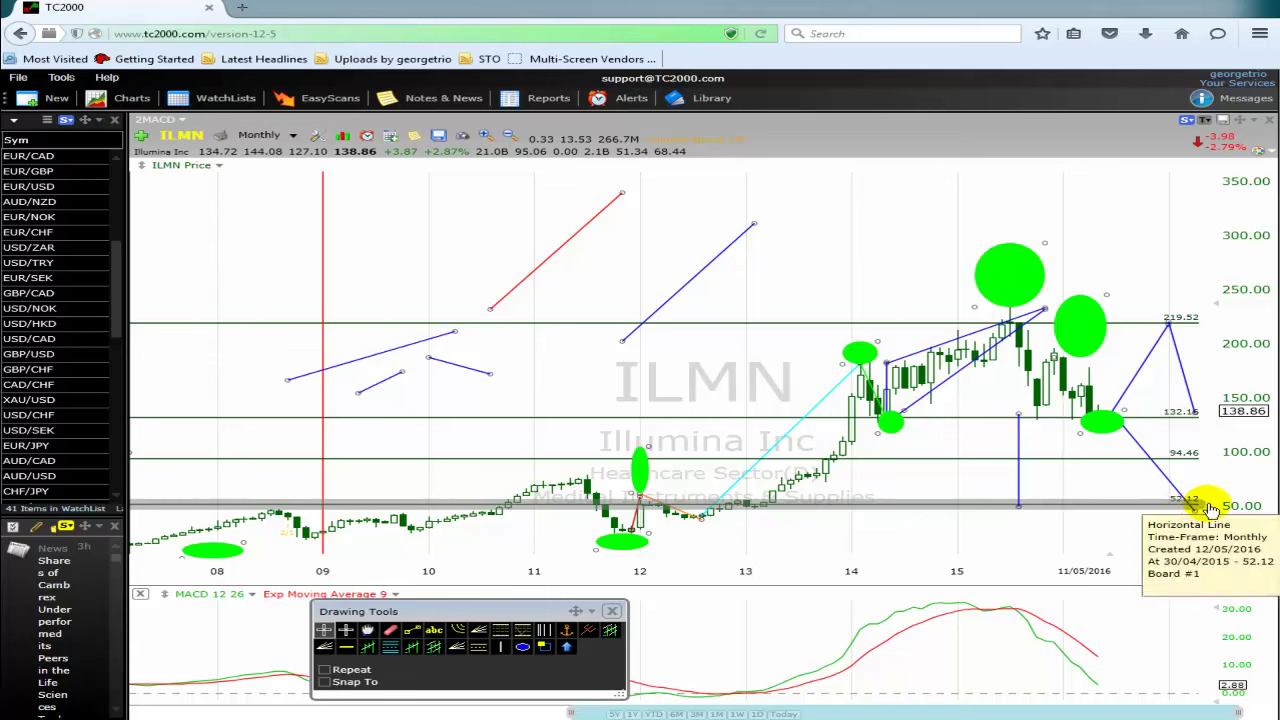
left_click(1193, 507)
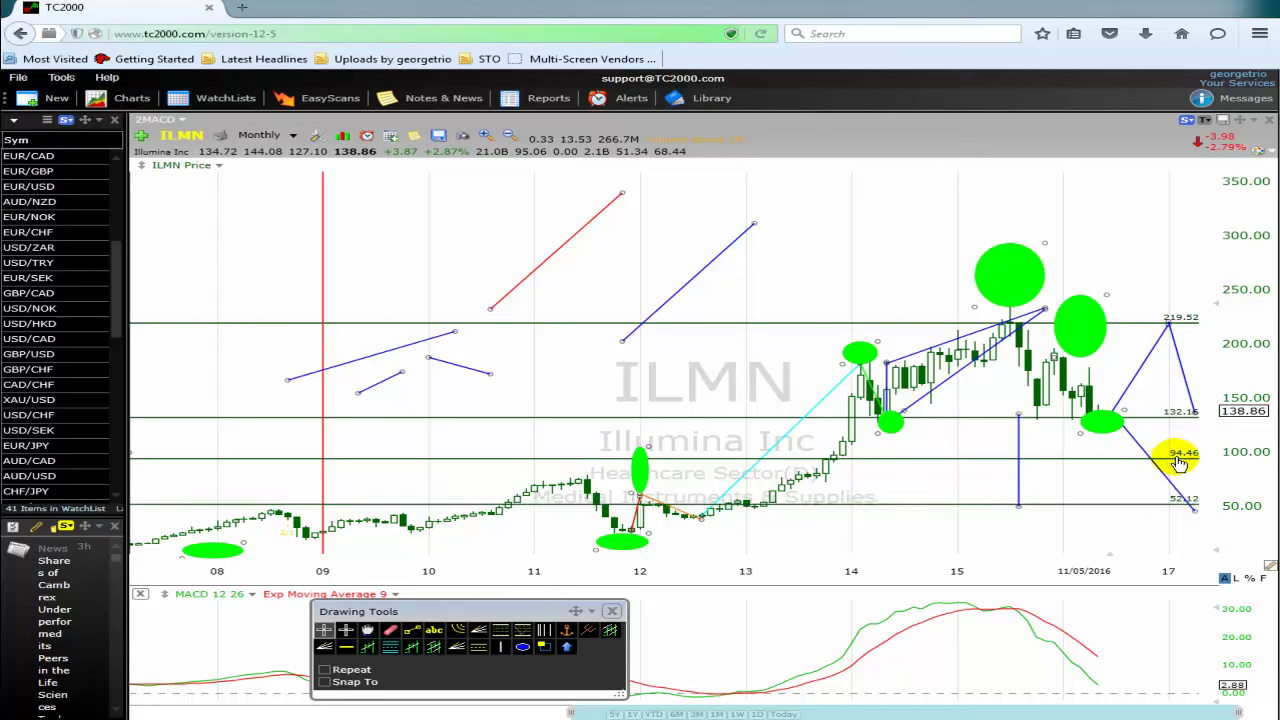
left_click(1177, 458)
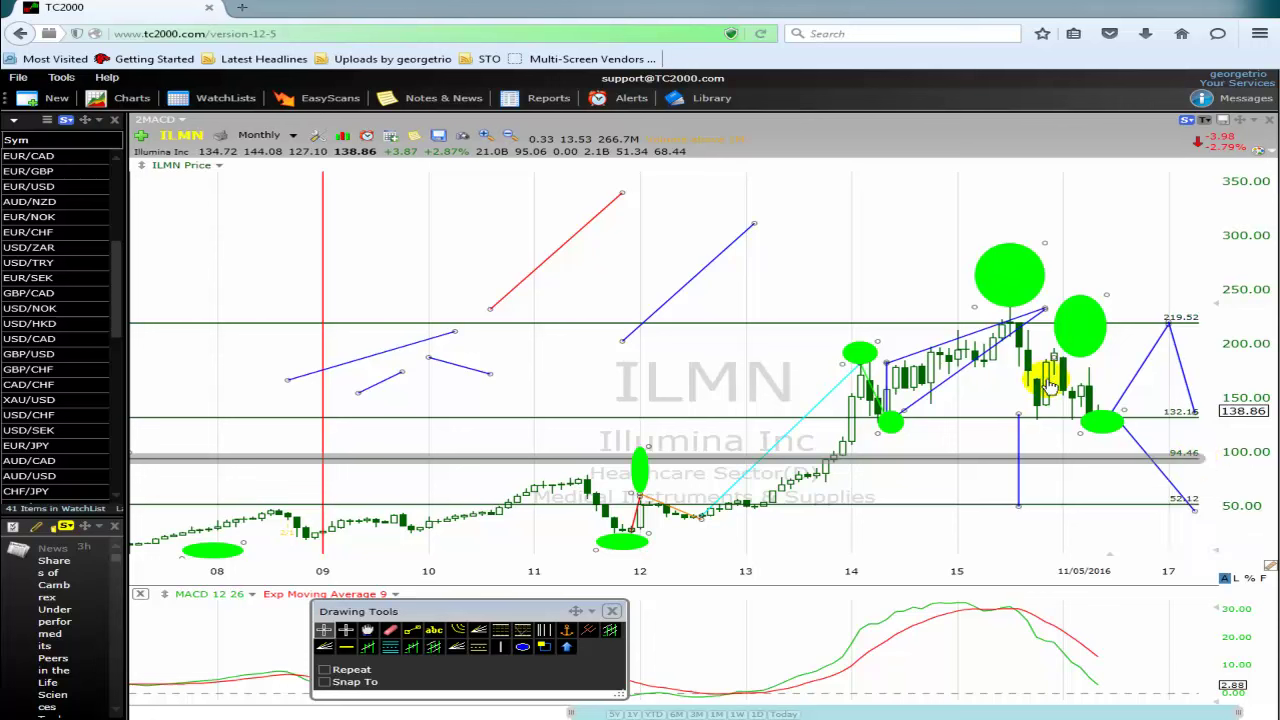
left_click(937, 372)
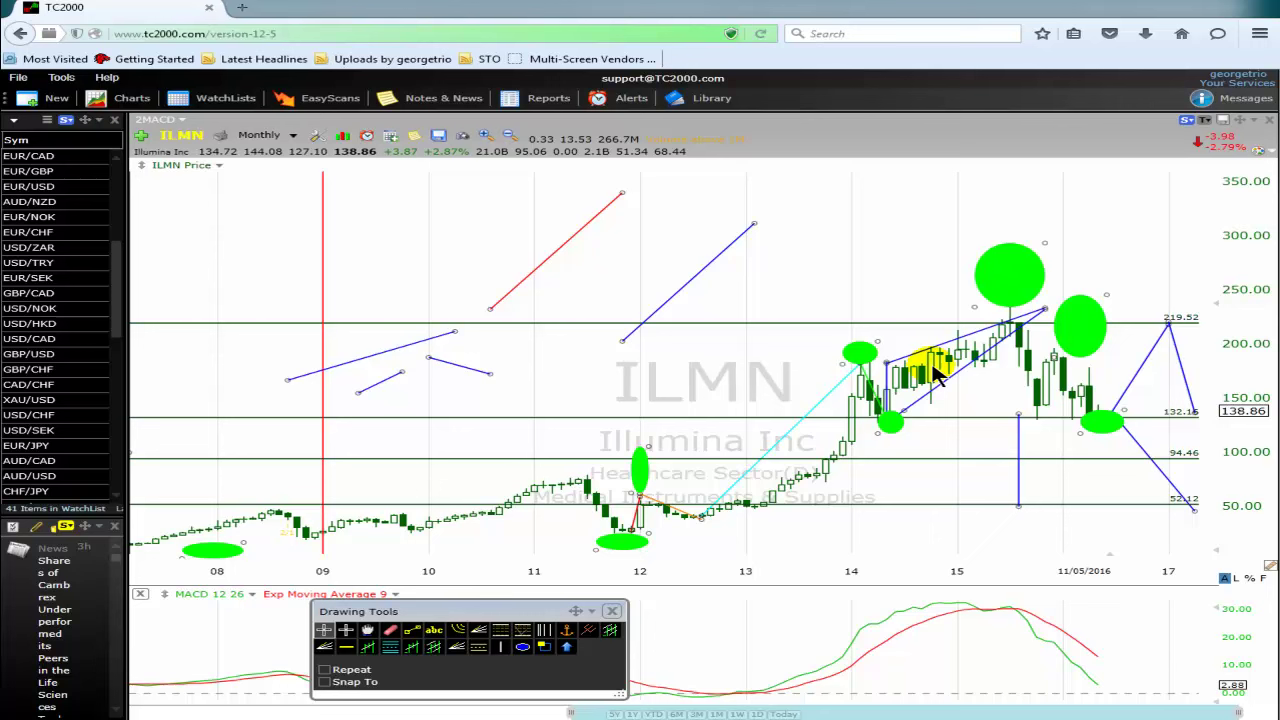